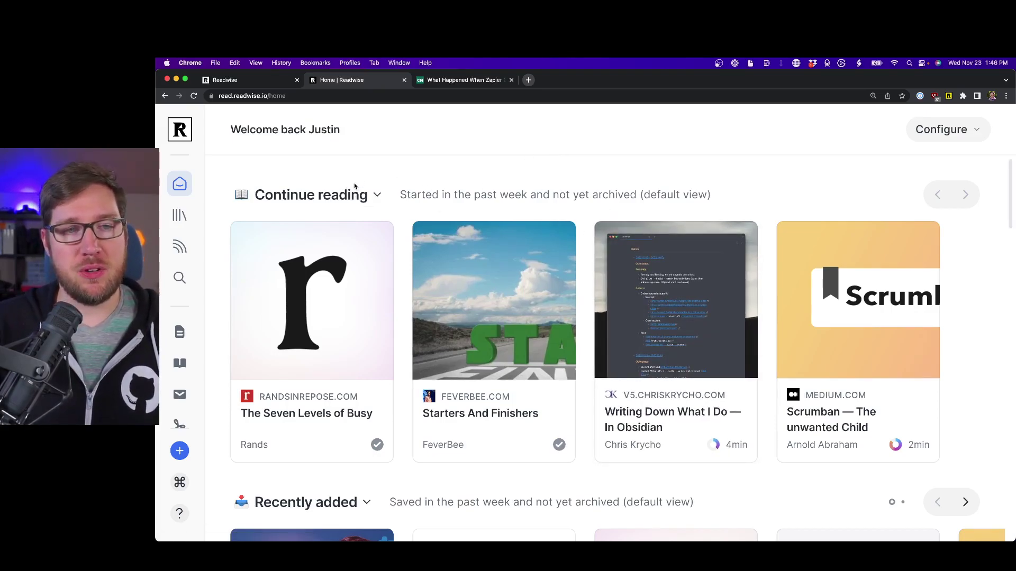
scroll(457, 183, "down", 5)
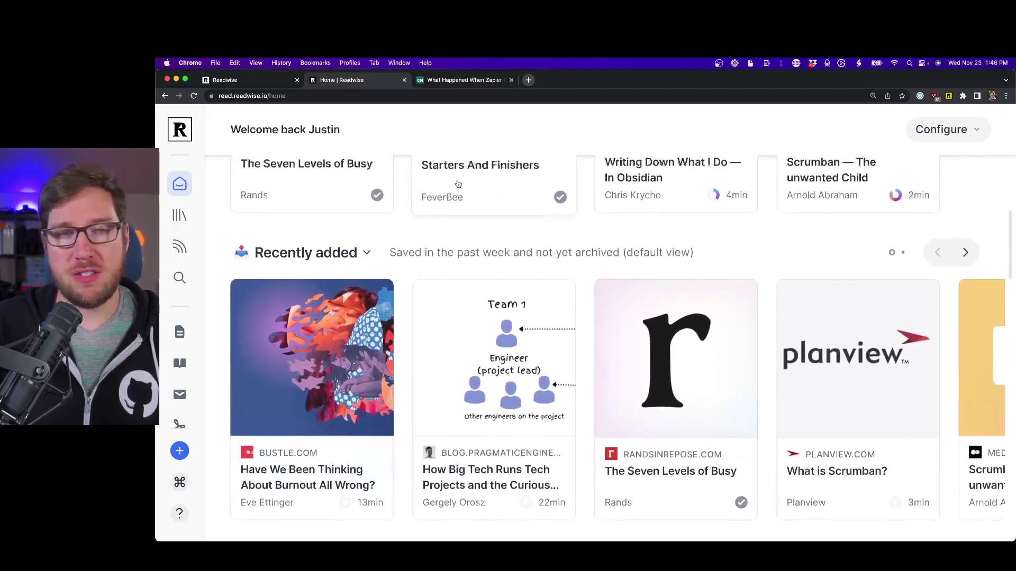
scroll(458, 184, "up", 4)
scroll(457, 184, "down", 5)
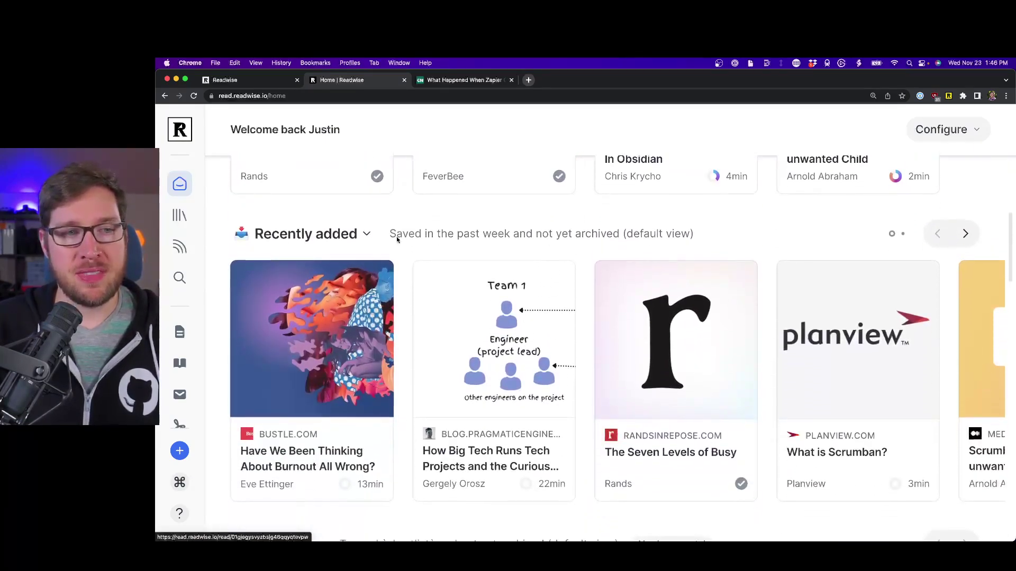
scroll(434, 262, "down", 6)
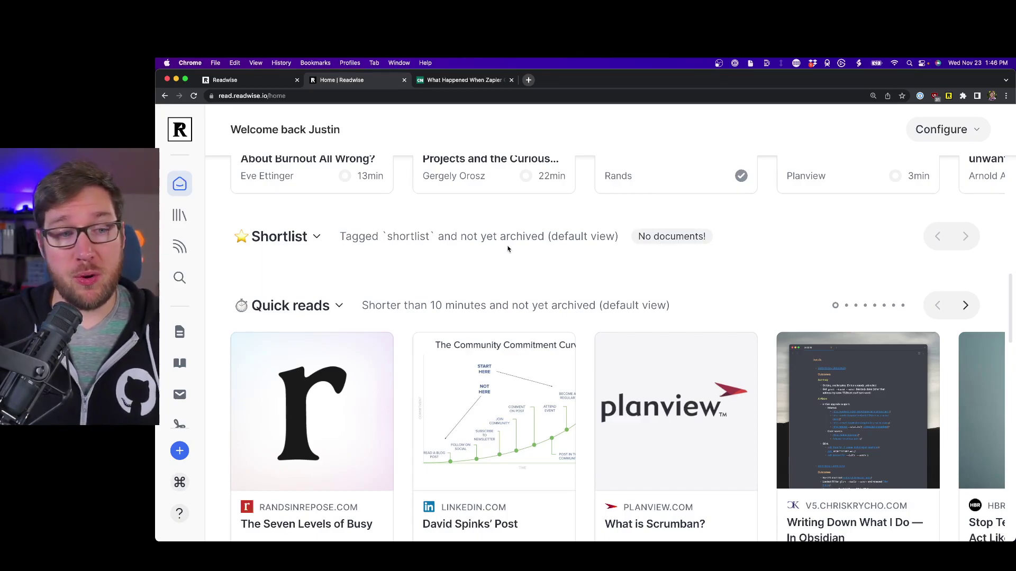
scroll(508, 249, "down", 3)
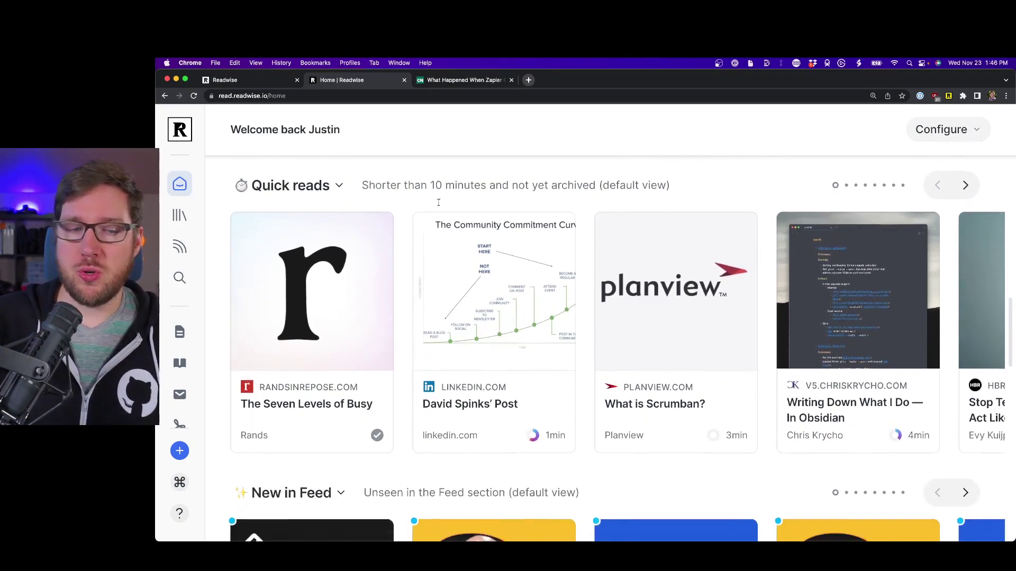
scroll(438, 202, "down", 5)
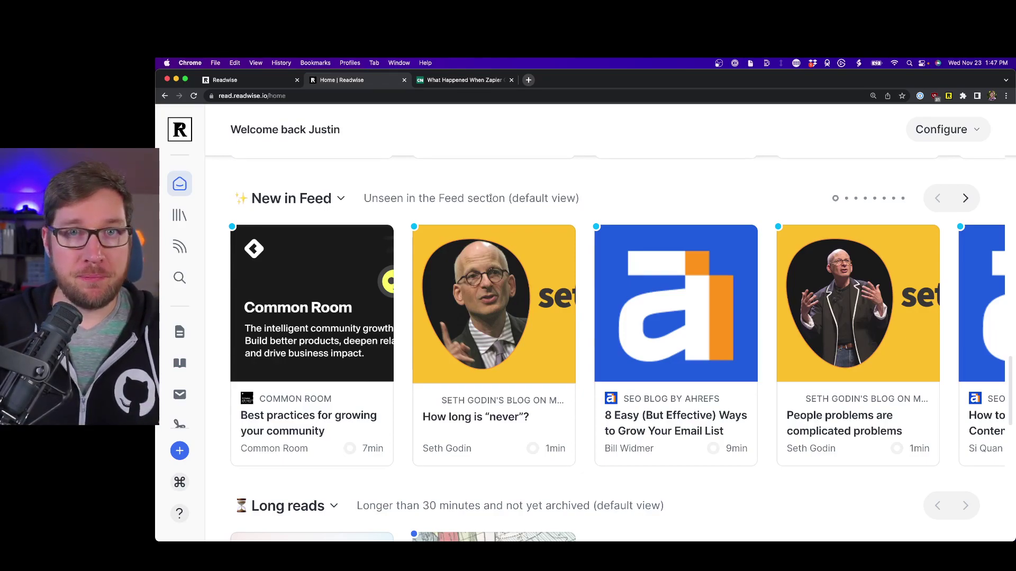
scroll(490, 198, "down", 5)
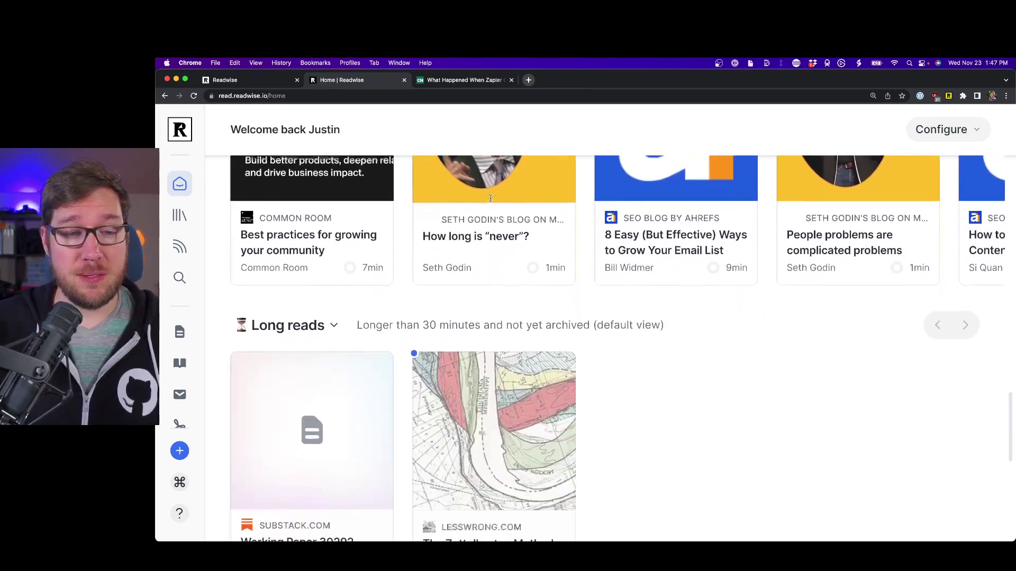
scroll(414, 287, "down", 7)
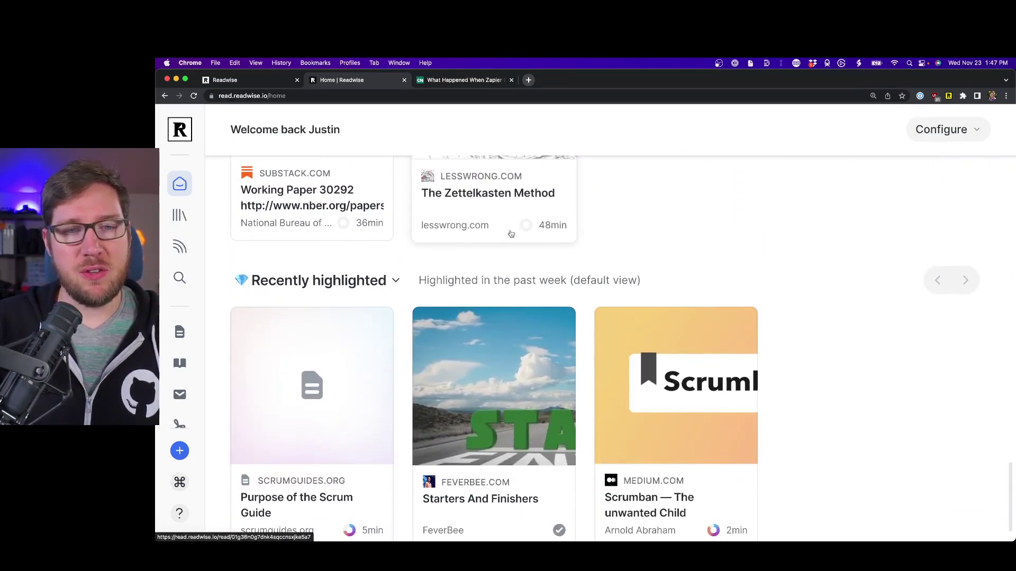
scroll(500, 264, "down", 1)
scroll(506, 259, "up", 15)
left_click(947, 132)
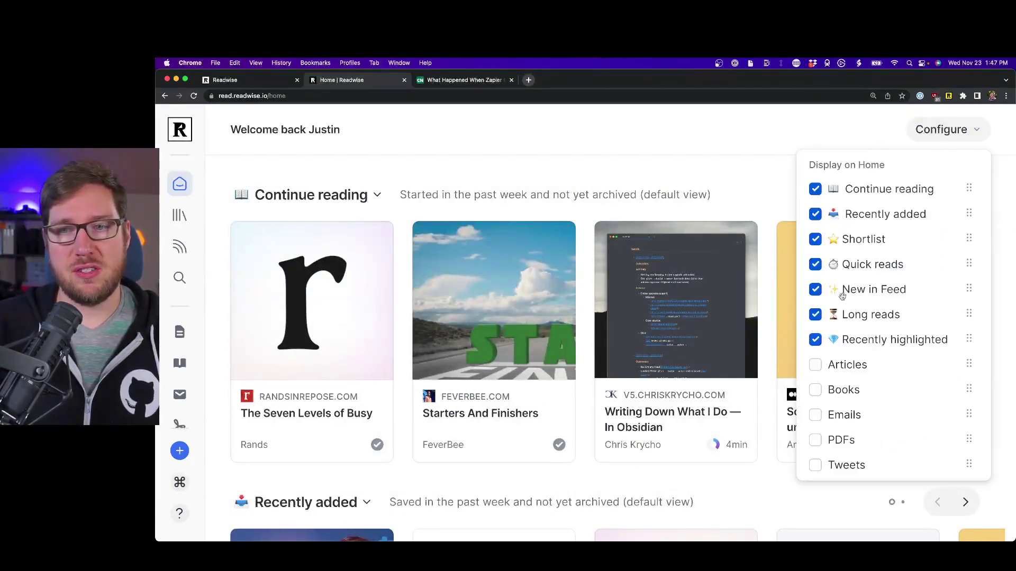
left_click(778, 143)
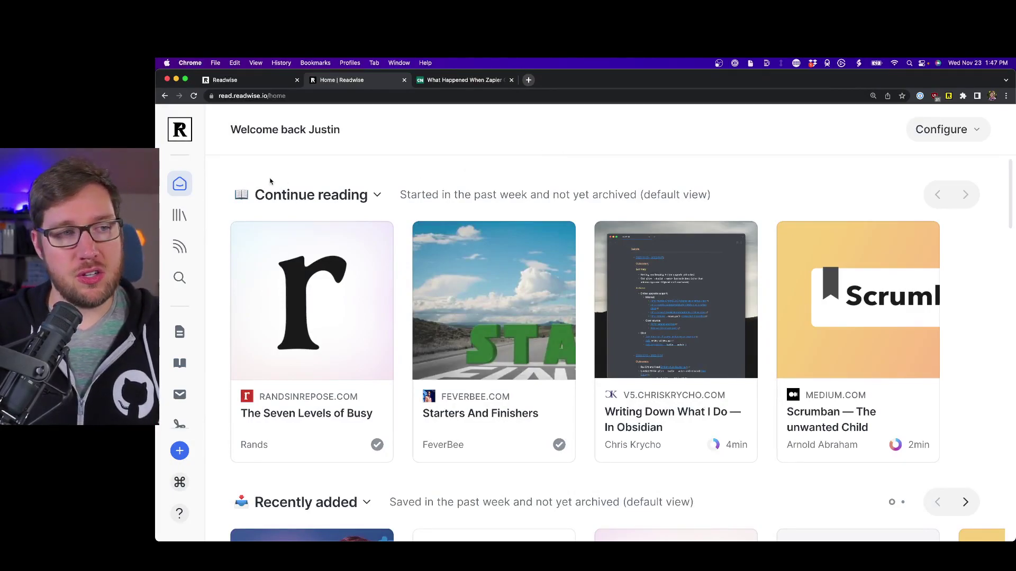
Go from the Library to the Feed list of 460 new RSS items
left_click(180, 222)
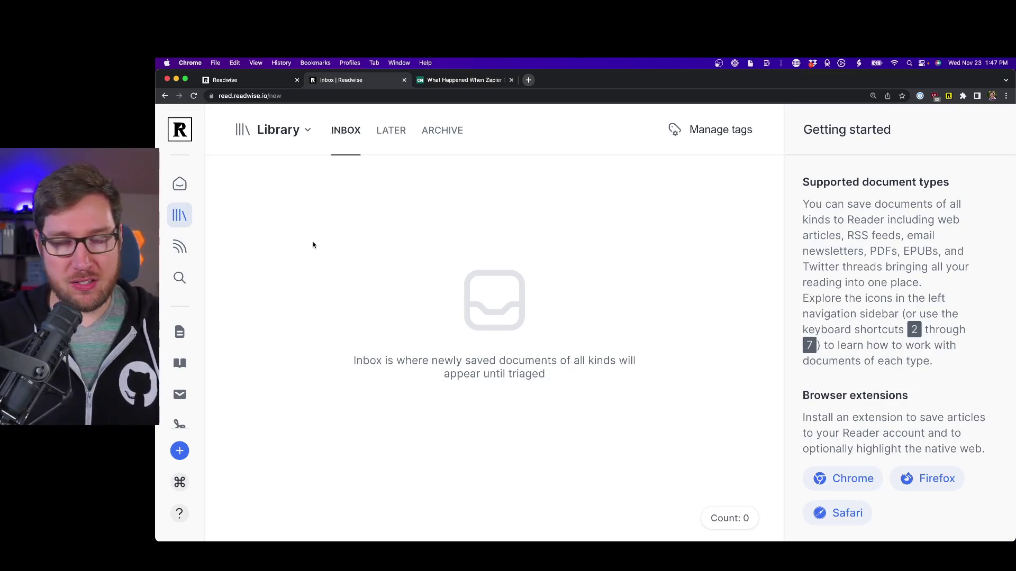
left_click(180, 247)
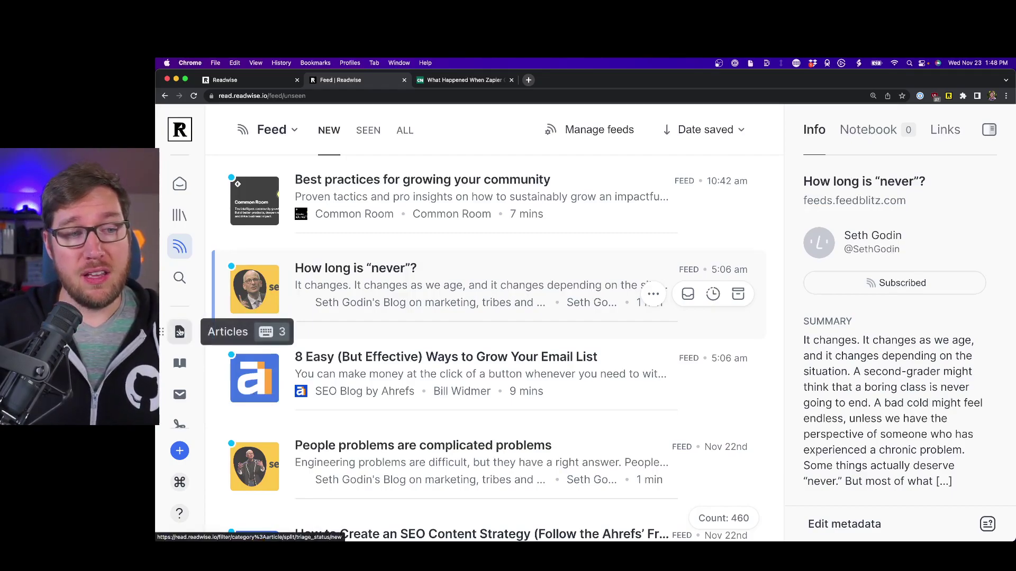
scroll(180, 331, "down", 2)
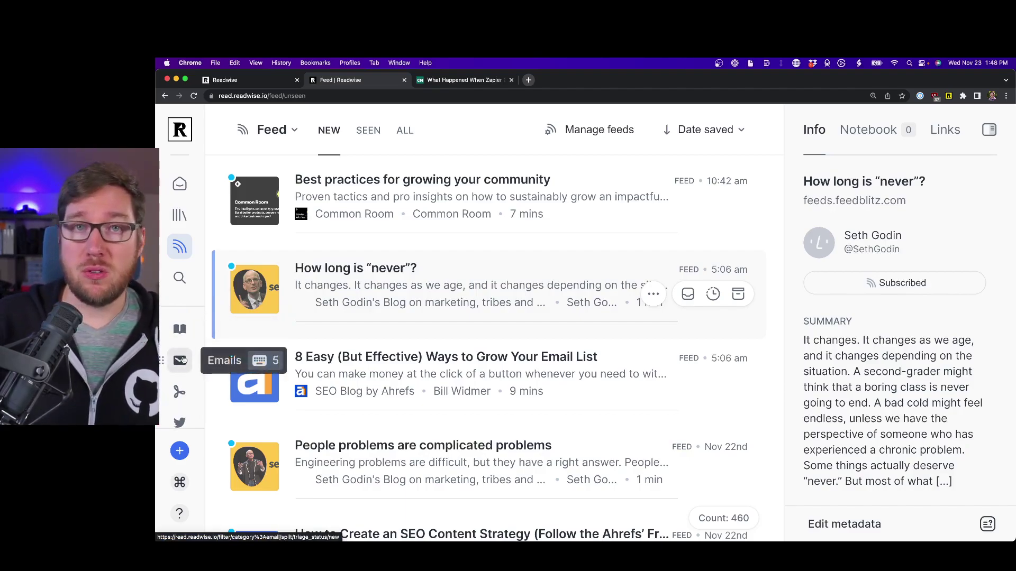
scroll(182, 344, "down", 2)
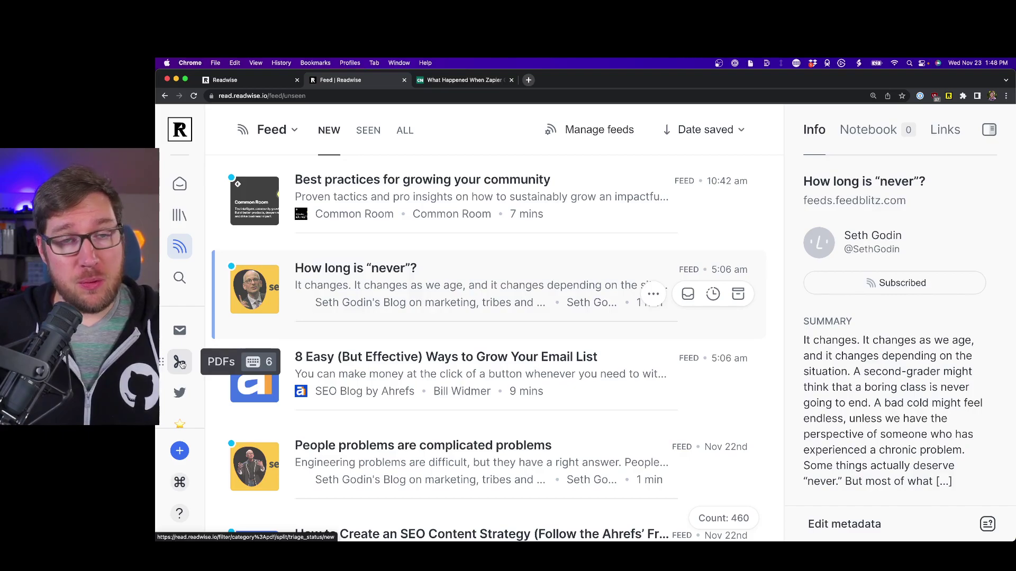
scroll(187, 389, "down", 1)
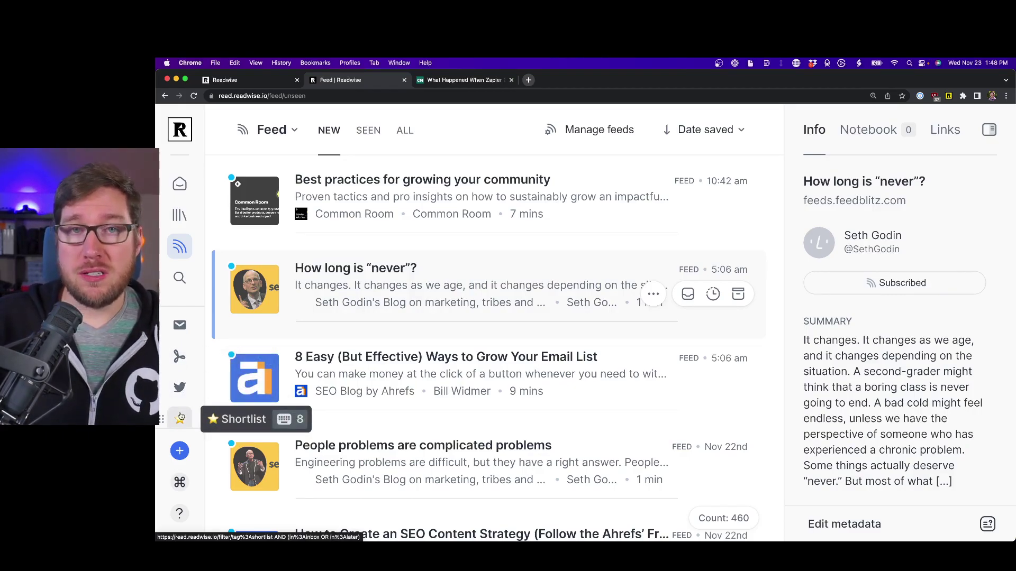
scroll(181, 416, "down", 2)
scroll(182, 373, "up", 5)
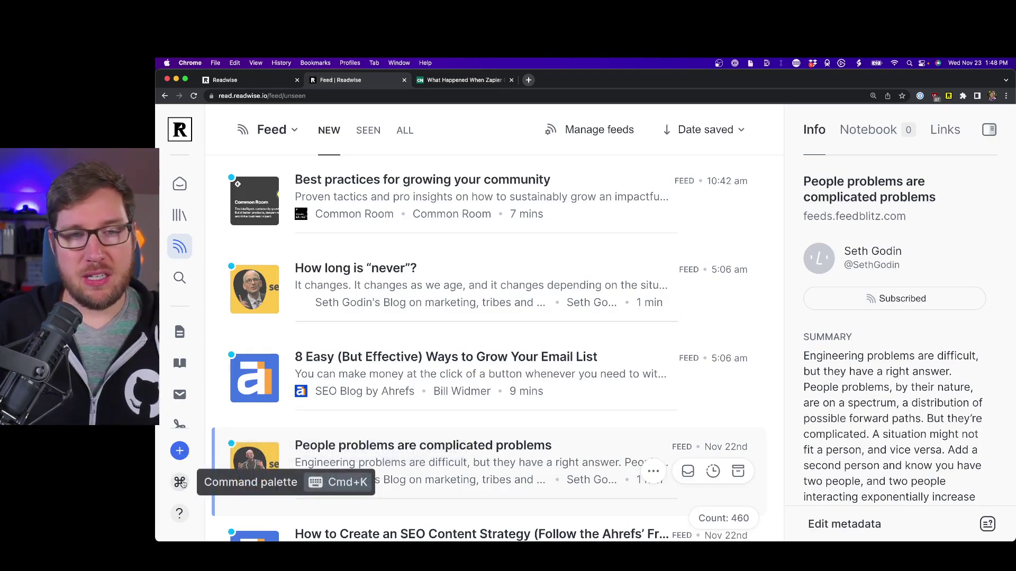
left_click(180, 482)
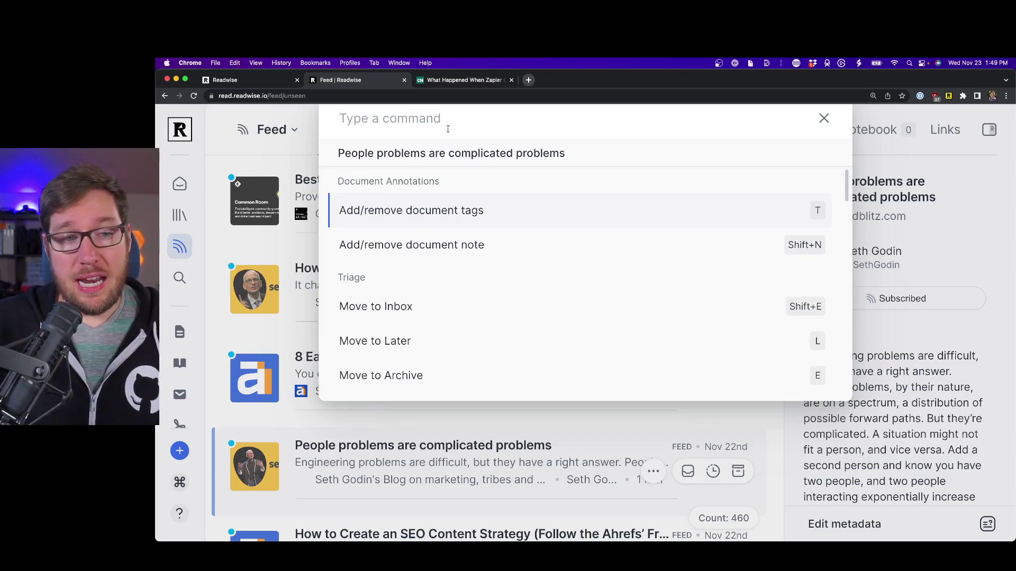
scroll(431, 251, "down", 3)
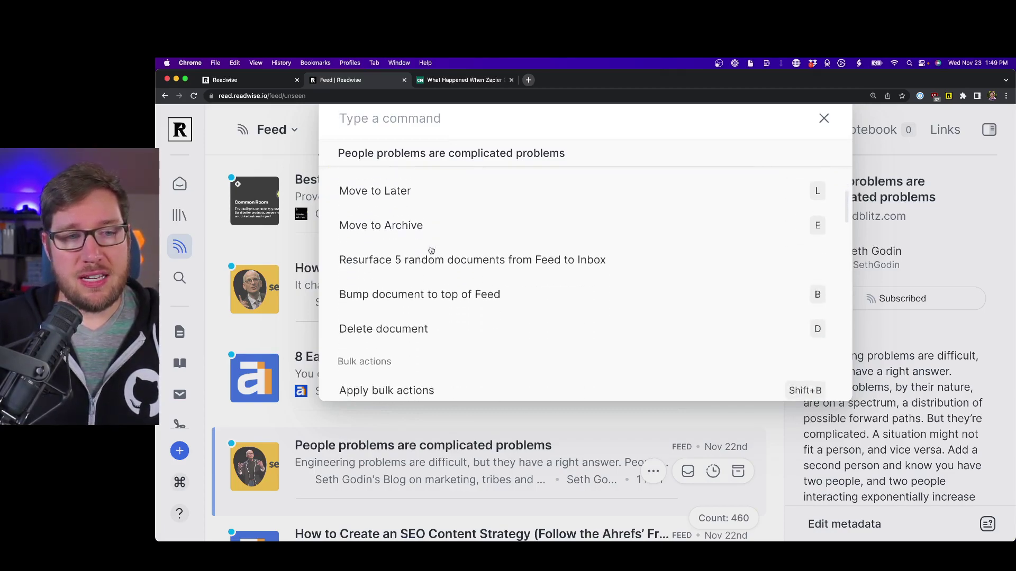
scroll(431, 251, "down", 5)
scroll(431, 251, "up", 9)
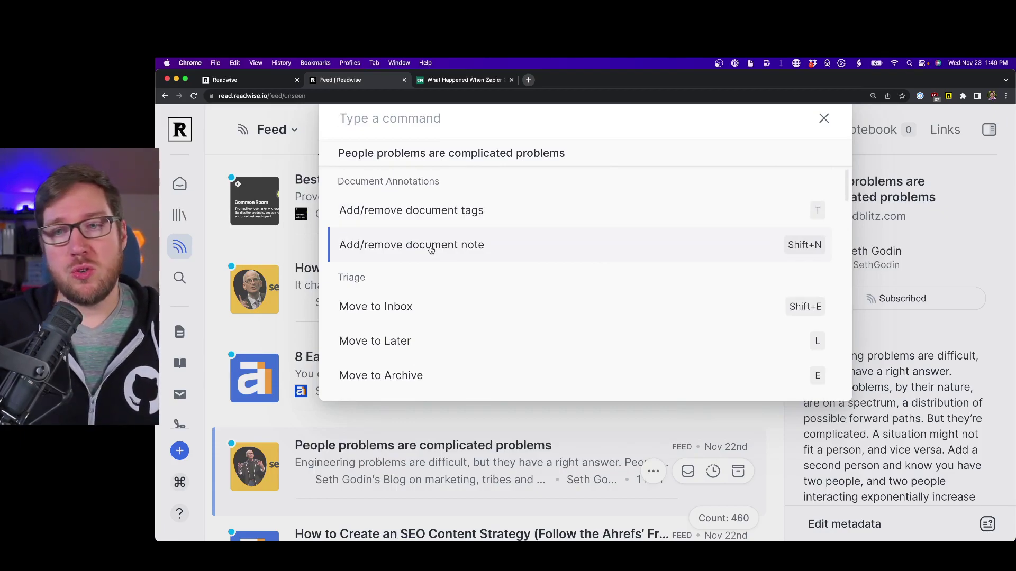
key("Escape")
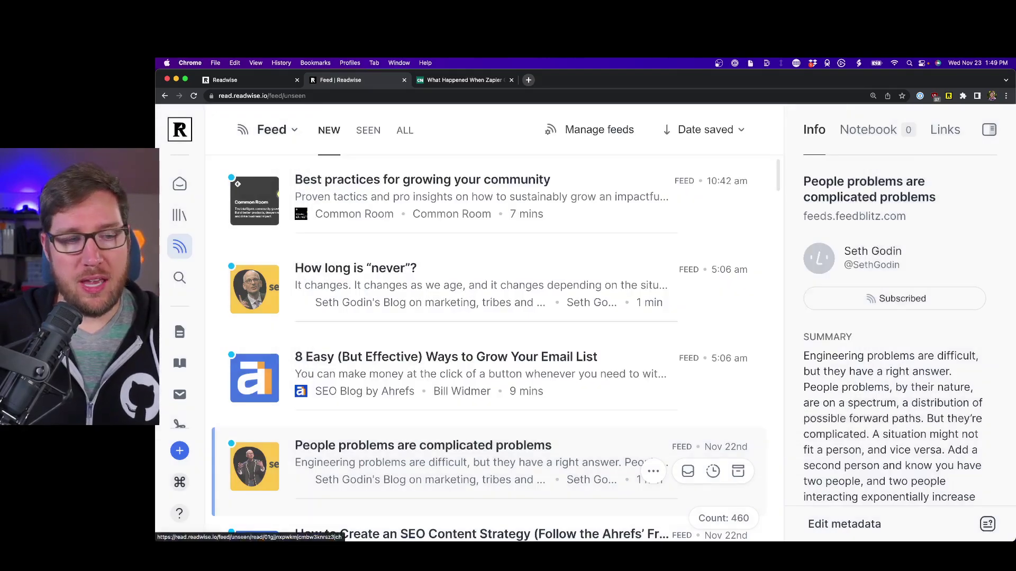
Open and close the Help menu, then zoom the page out with Cmd+-
left_click(179, 515)
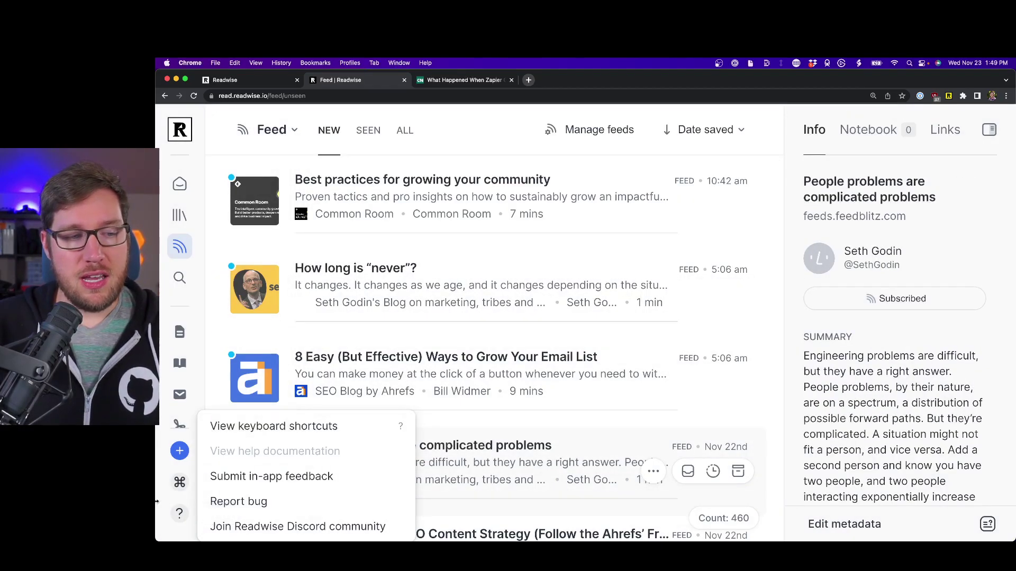
left_click(161, 503)
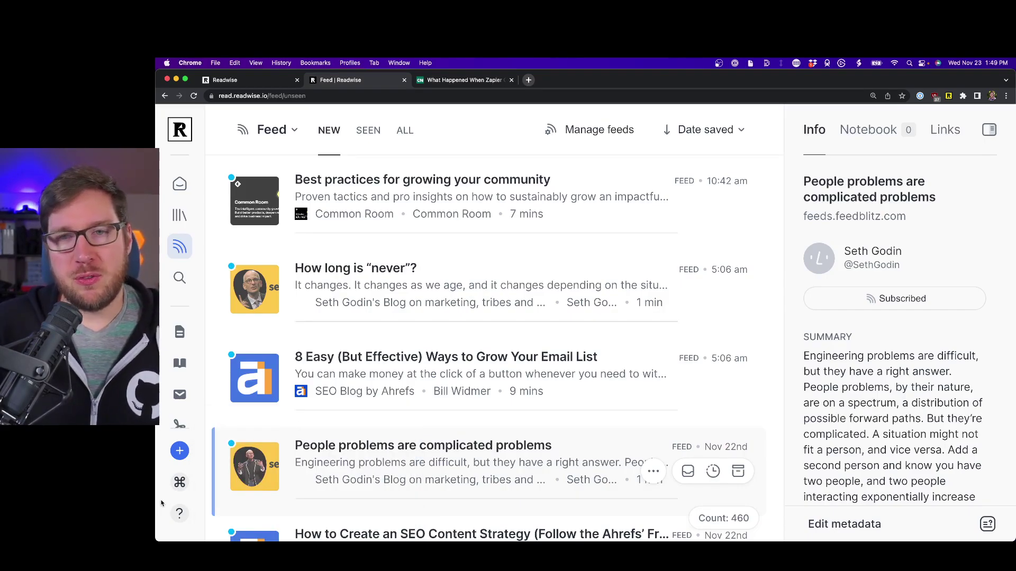
key("super+minus")
key("super+minus")
key("super+minus")
key("super+minus")
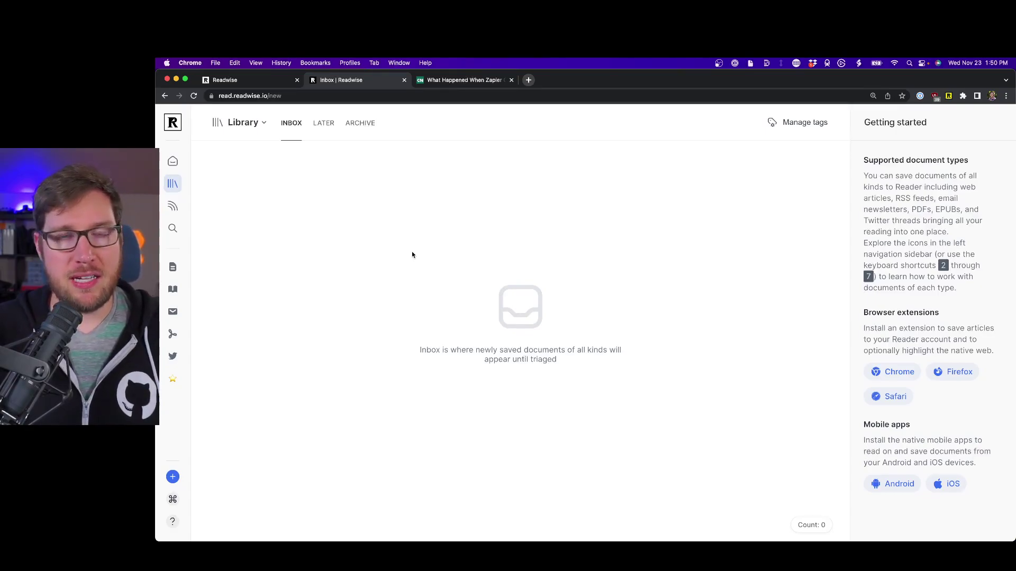
left_click(247, 124)
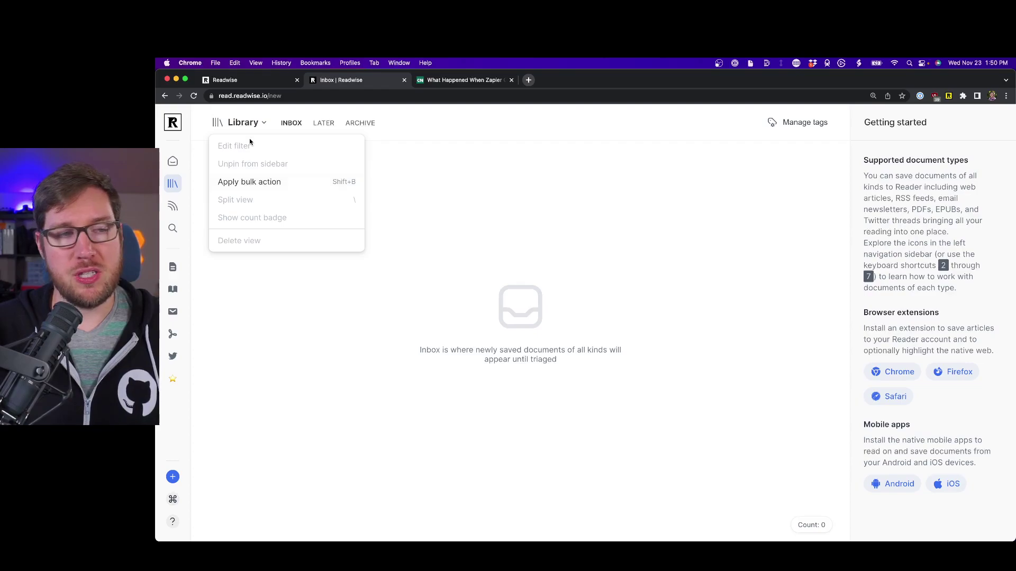
left_click(263, 124)
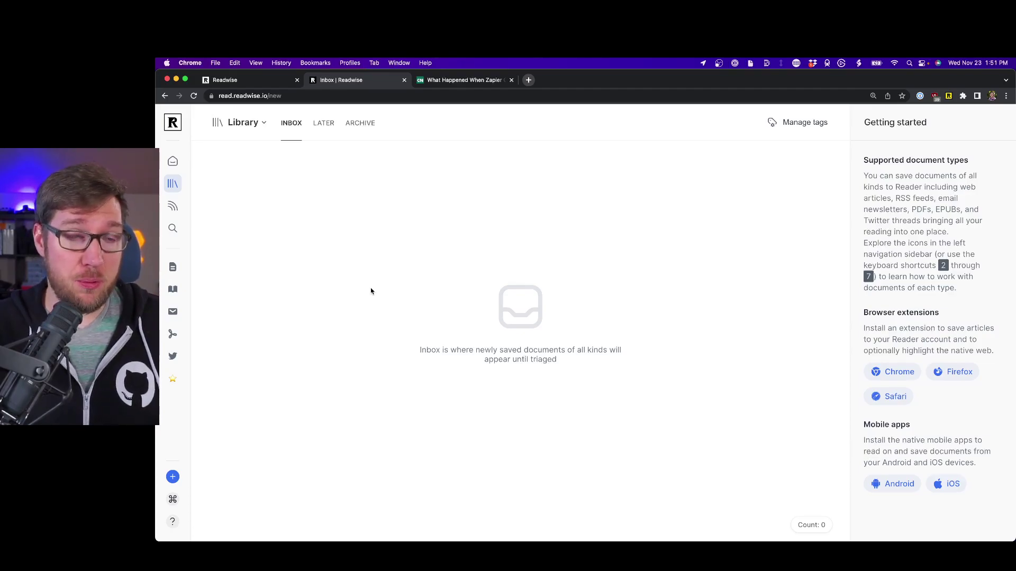
Save the Zapier cancelled-meetings blog post to Reader with the browser extension
left_click(465, 81)
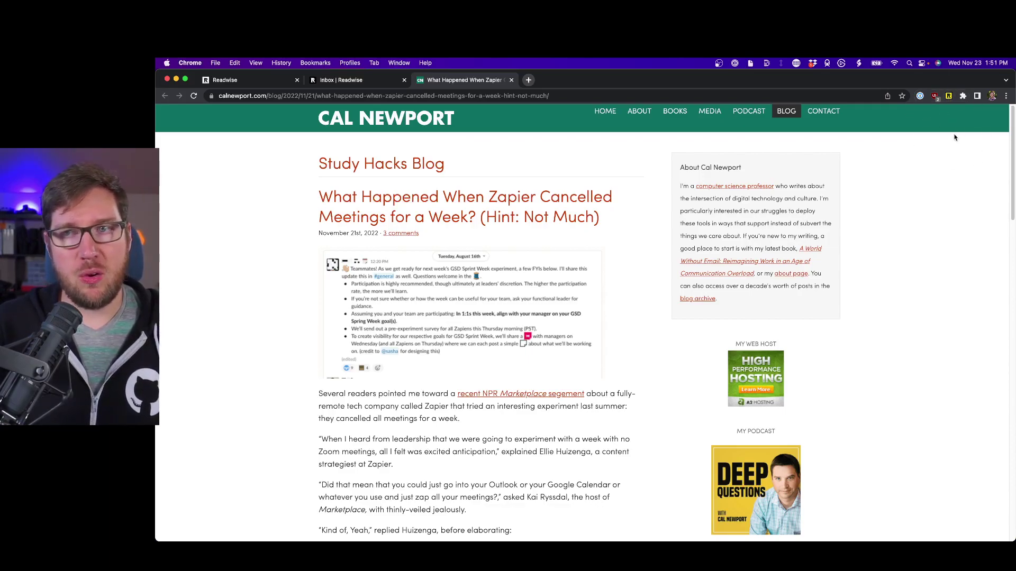
left_click(949, 95)
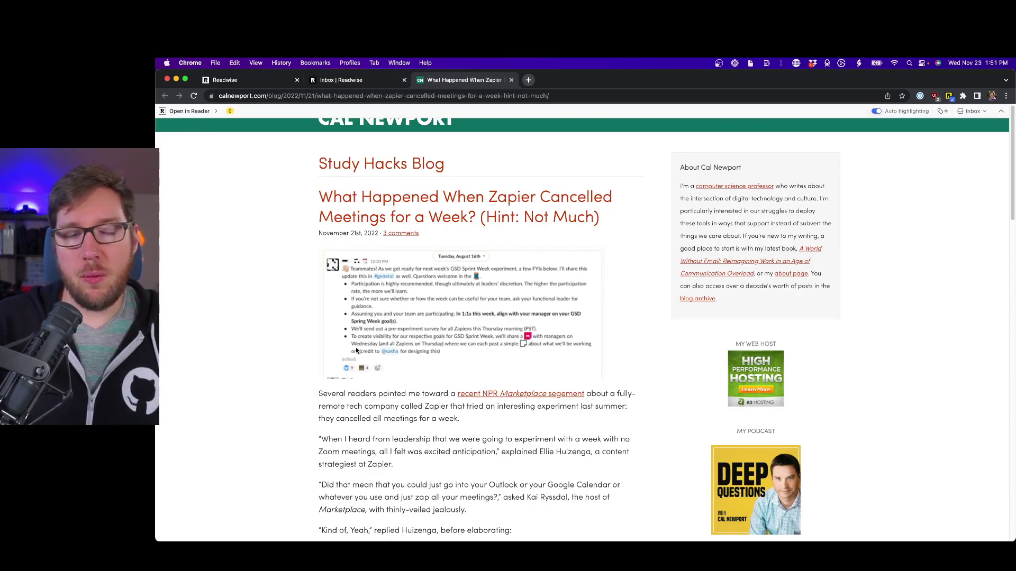
Highlight the 'When I heard from leadership…' quote about the no-meetings week
scroll(335, 439, "down", 3)
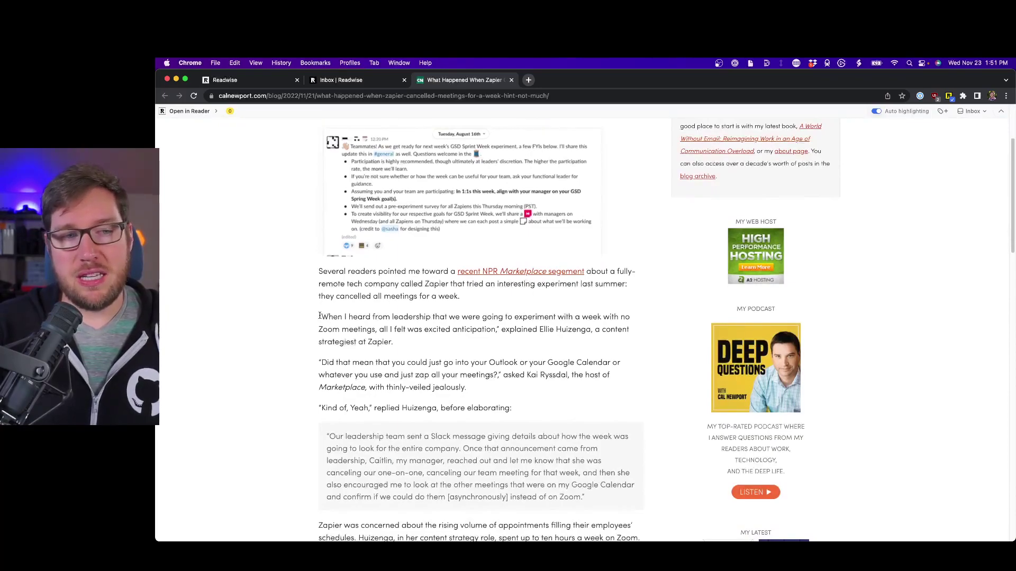
left_click_drag(319, 316, 392, 343)
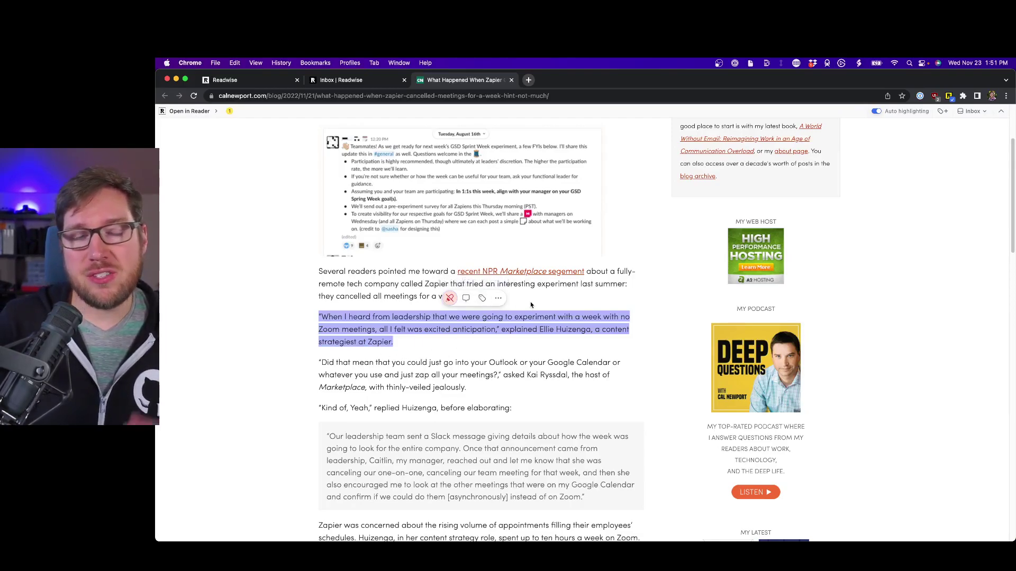
left_click(903, 173)
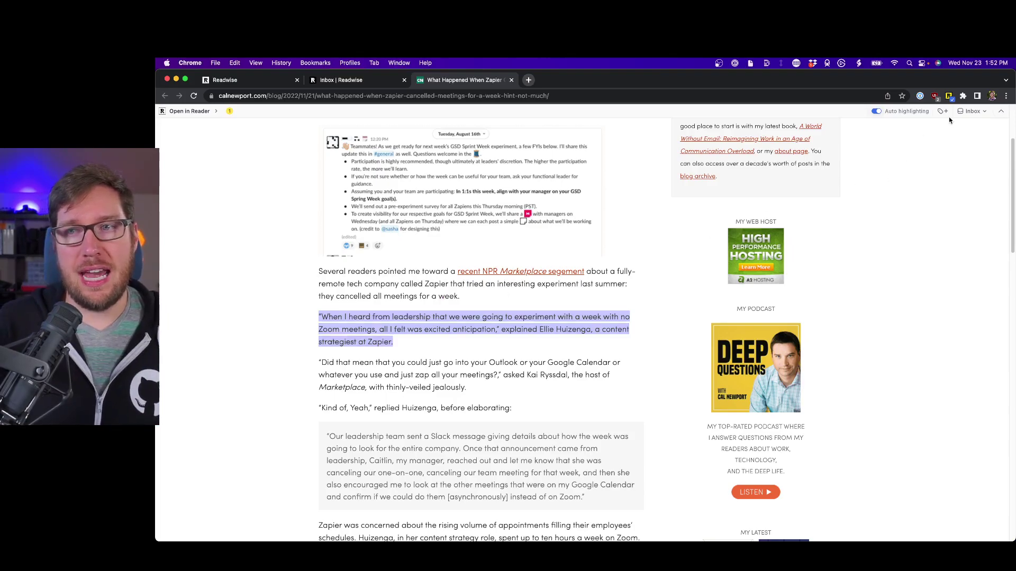
Confirm the saved article stays filed in Inbox, then return to the Reader inbox
left_click(982, 116)
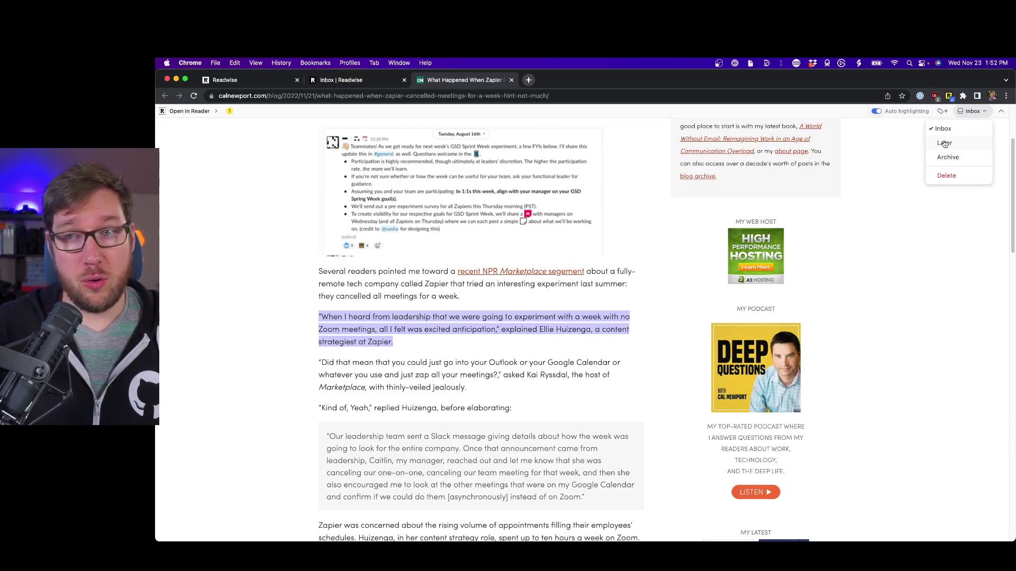
left_click(882, 157)
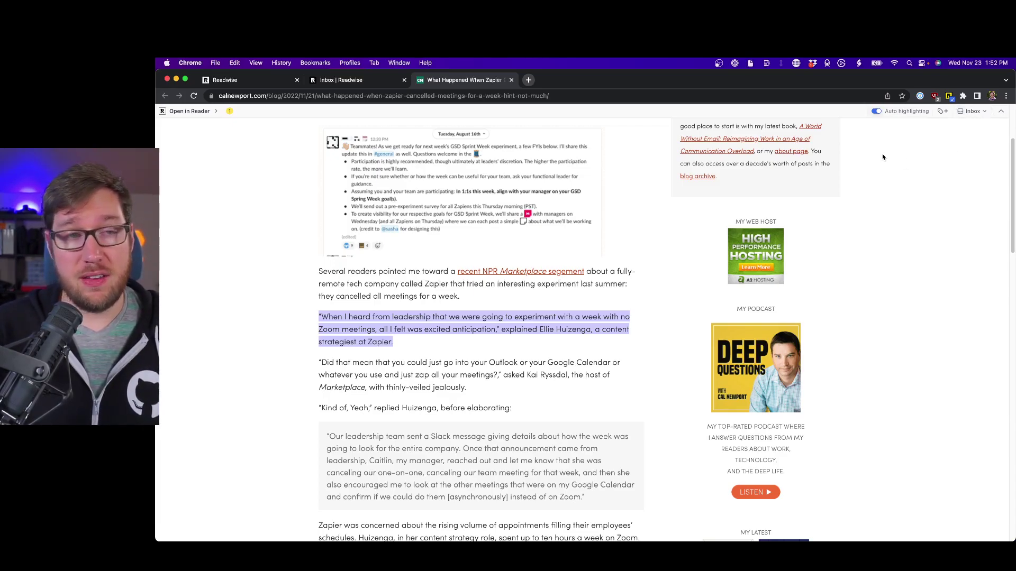
left_click(363, 80)
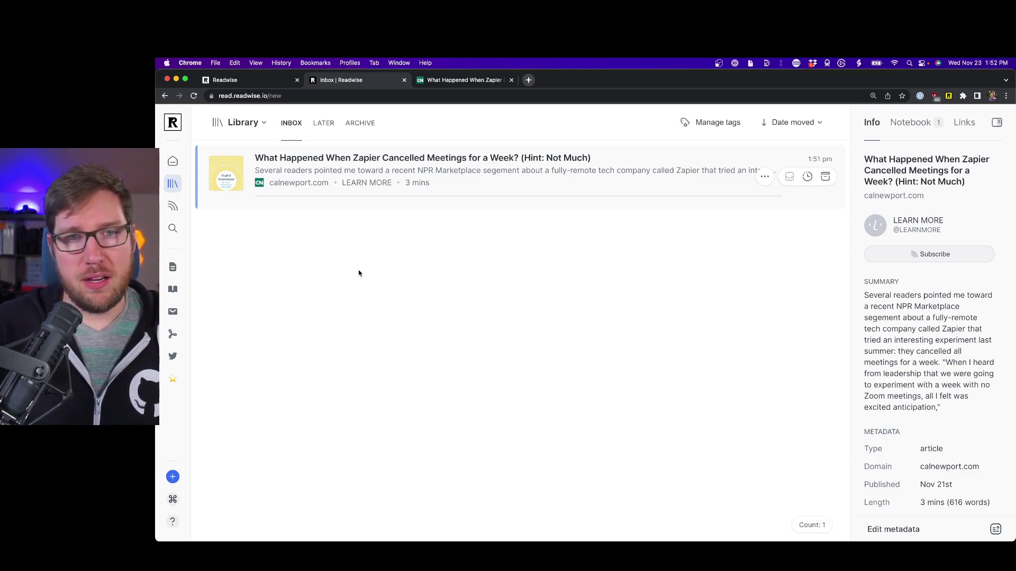
Add the document tags 'meetings' and 'remote work' to the Zapier article
left_click(765, 176)
left_click(809, 201)
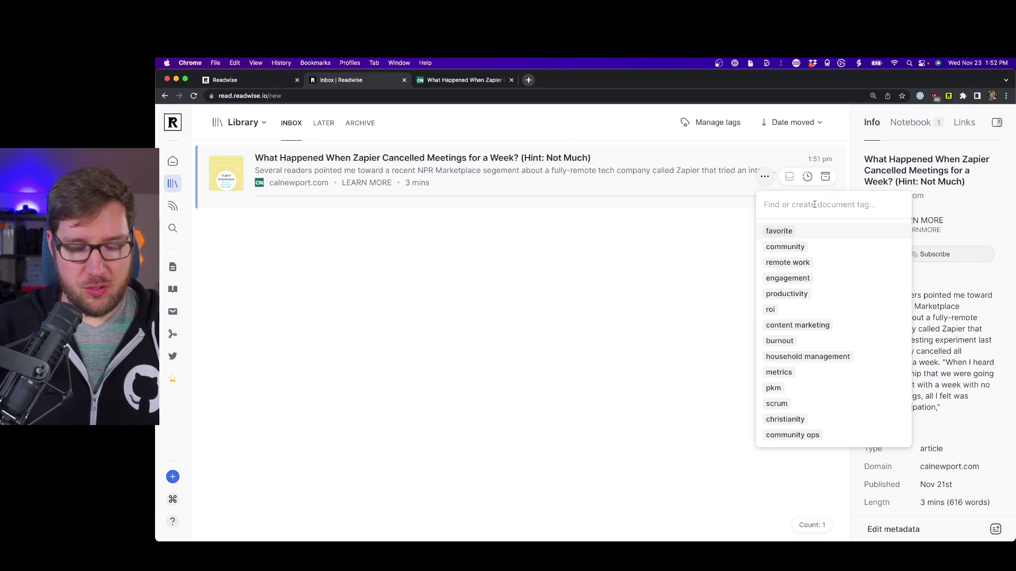
type("meetings")
key("Return")
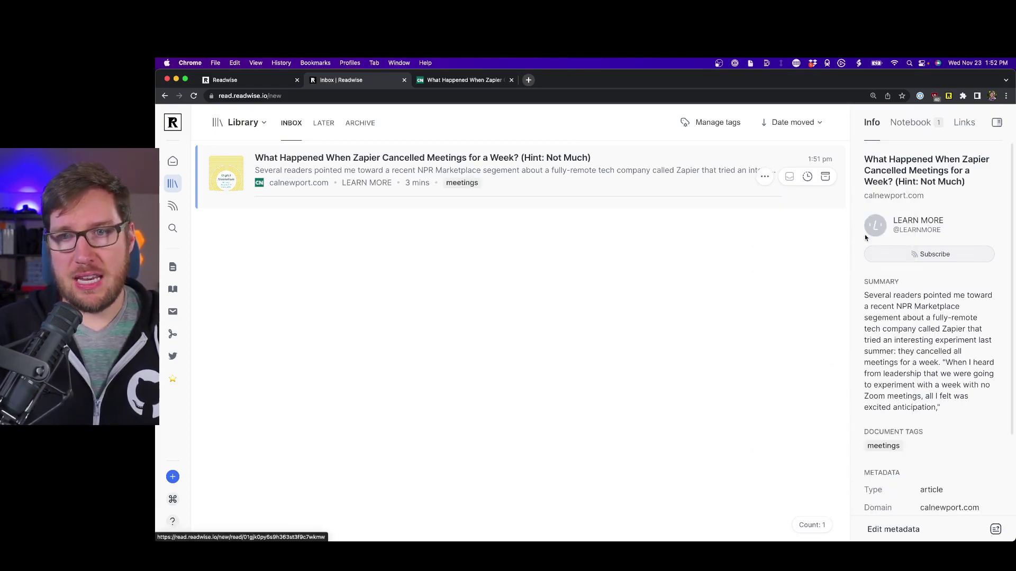
left_click(767, 179)
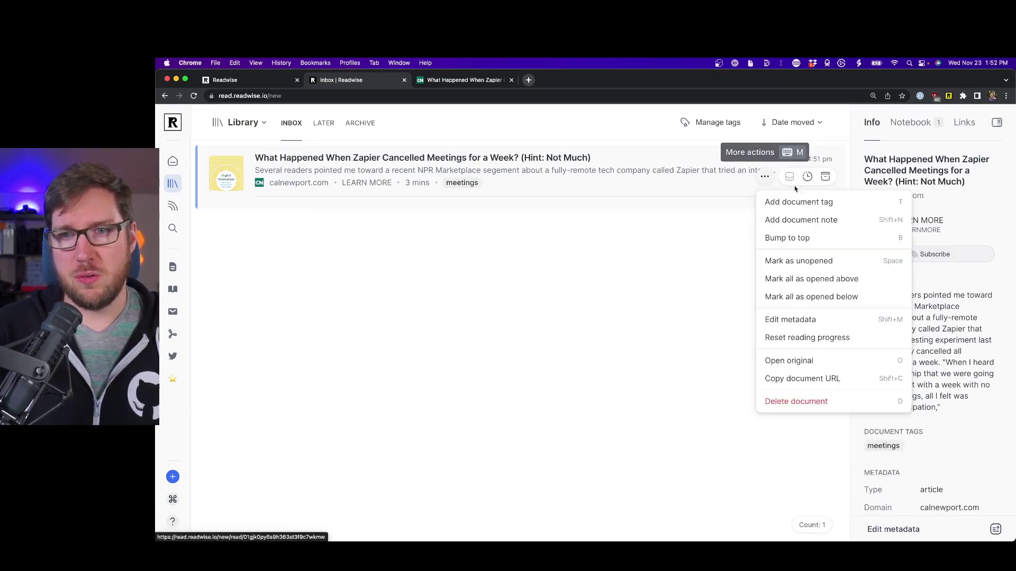
left_click(799, 205)
type("remo")
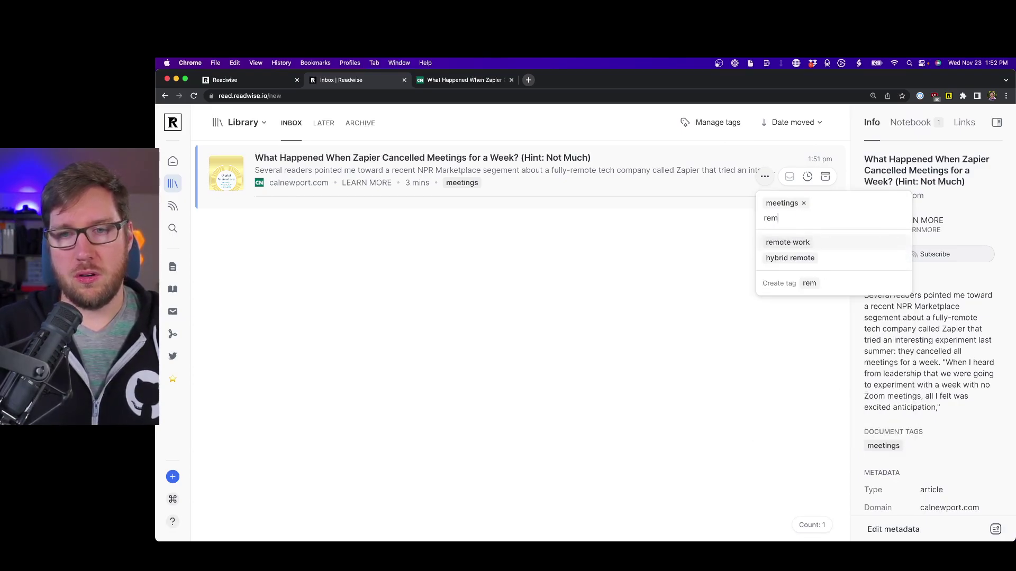
left_click(788, 245)
left_click(664, 255)
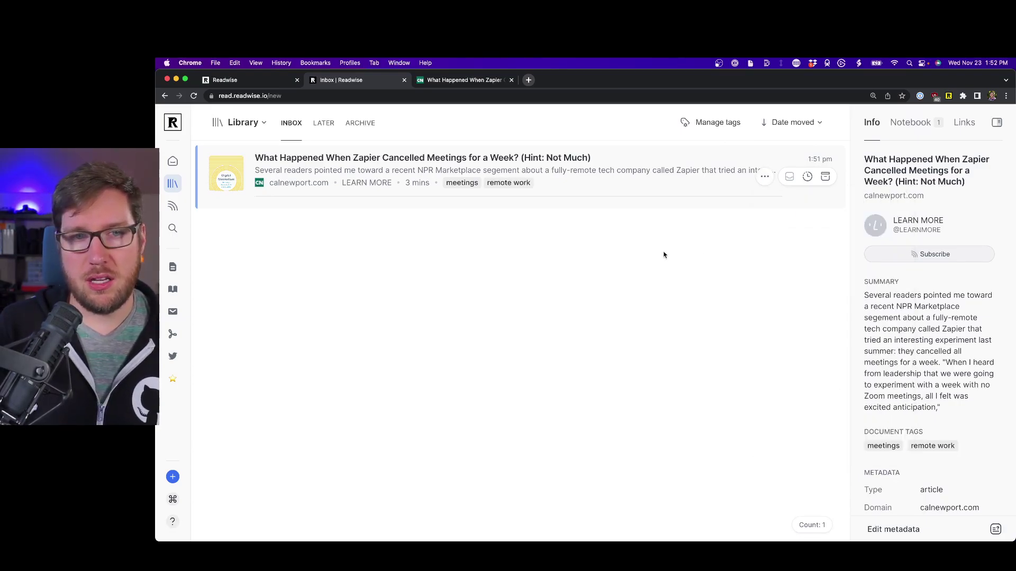
Move the Zapier article to Later and show the Later list of 86 documents
left_click(807, 178)
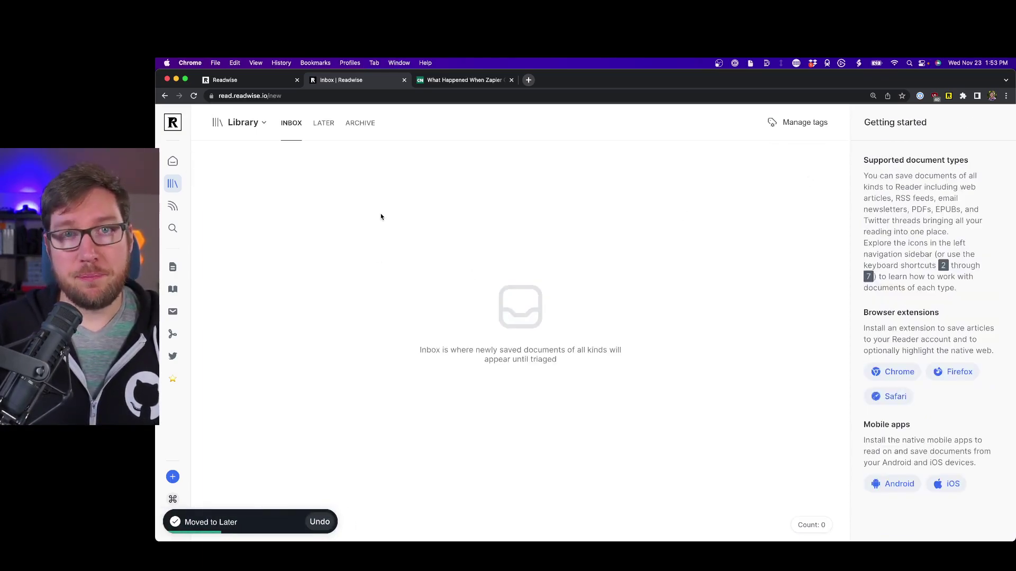
left_click(324, 123)
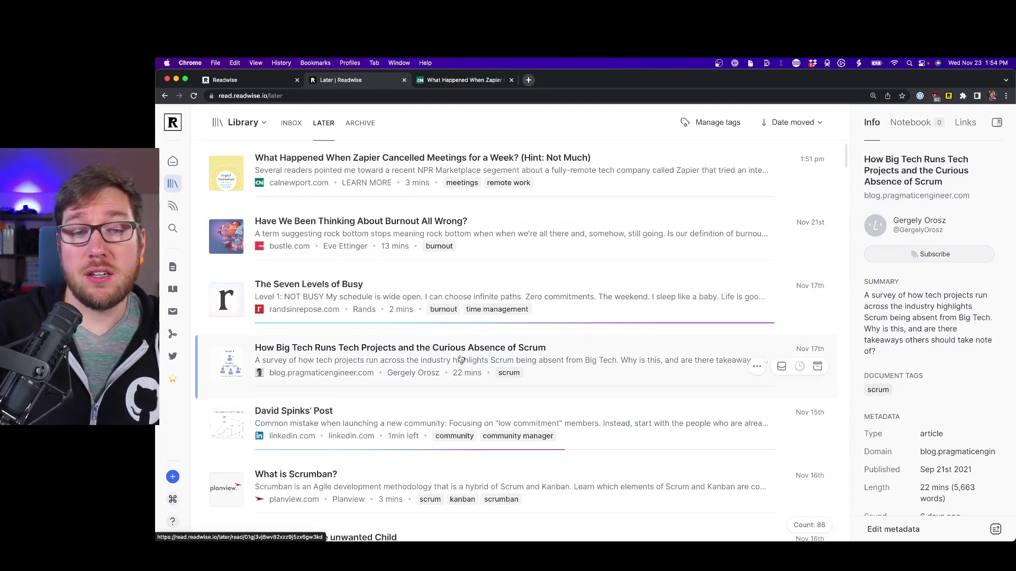
Open 'How Big Tech Runs Tech Projects…' and jump to its Big Tech Organizational Structure section
left_click(580, 371)
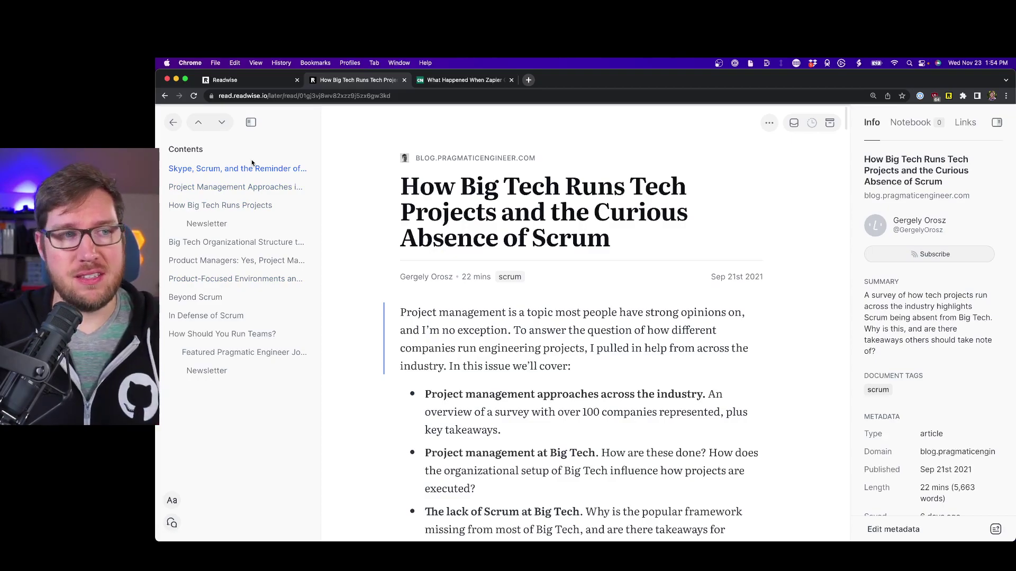
left_click(215, 245)
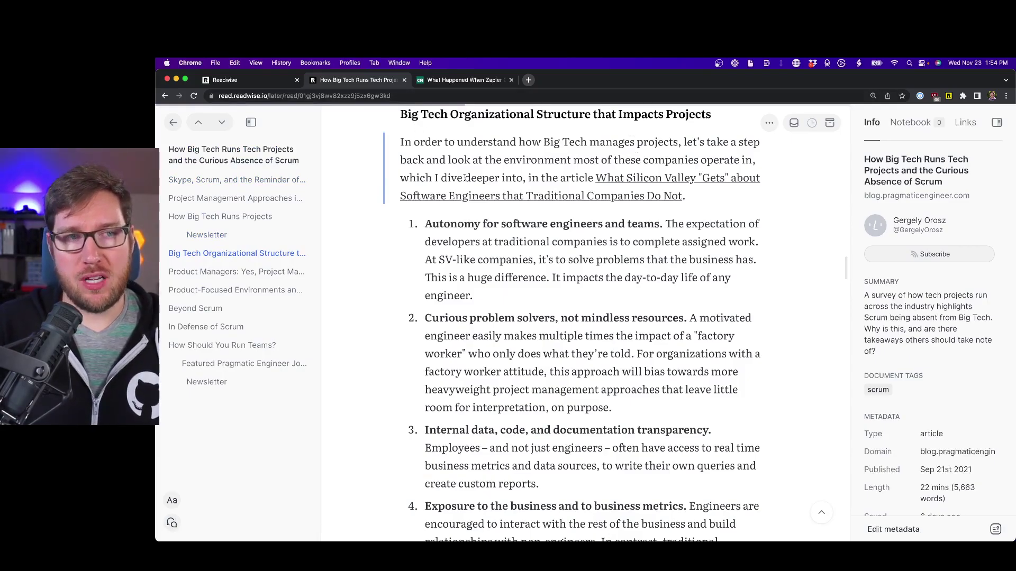
scroll(476, 253, "up", 10)
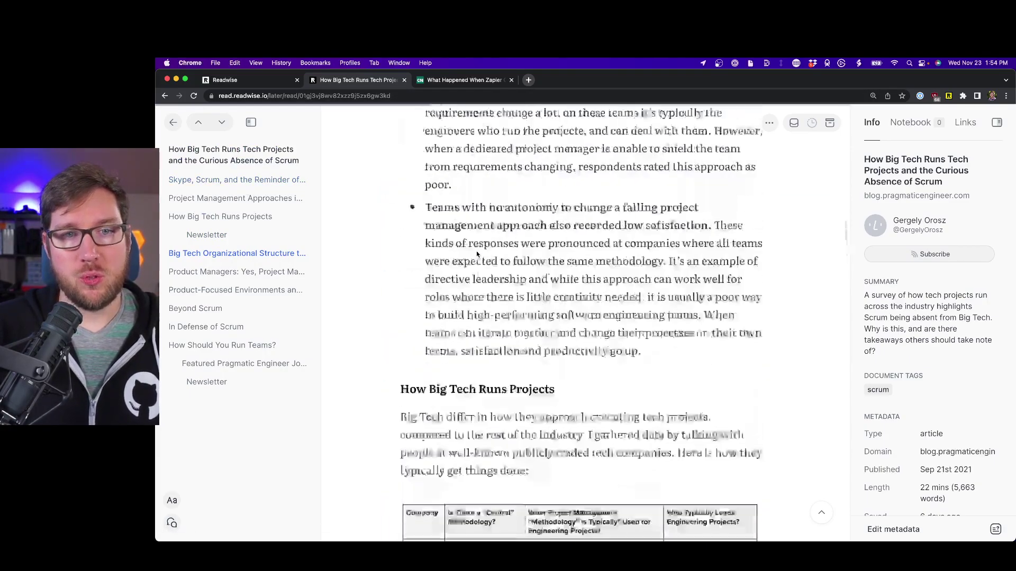
scroll(476, 253, "up", 15)
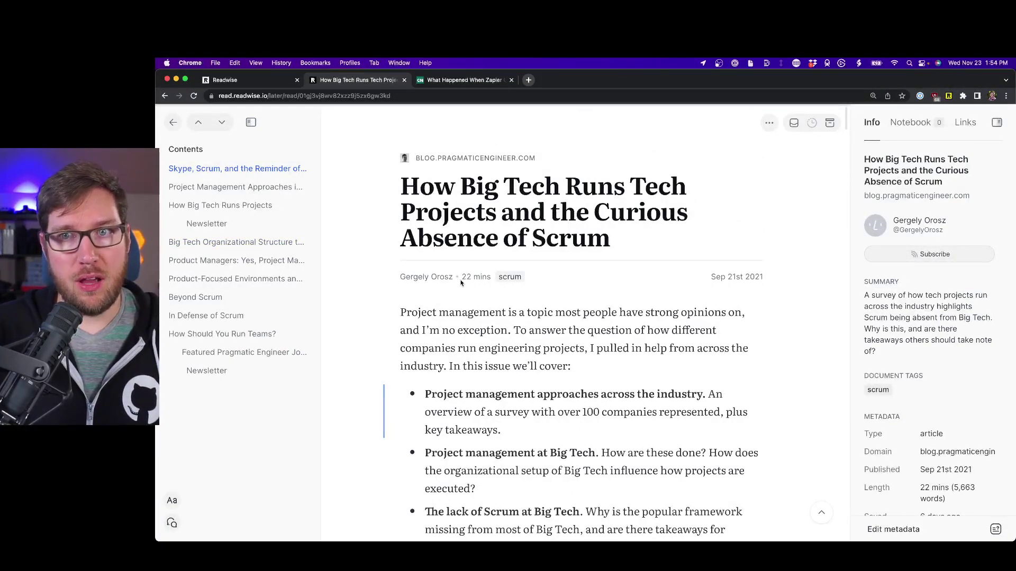
scroll(460, 283, "down", 3)
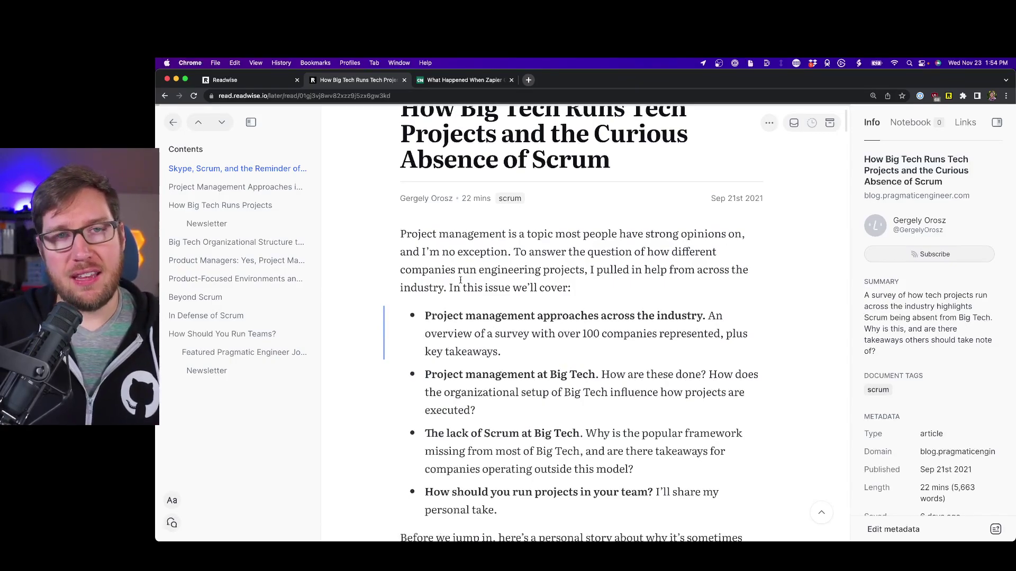
scroll(453, 281, "down", 3)
scroll(454, 280, "down", 7)
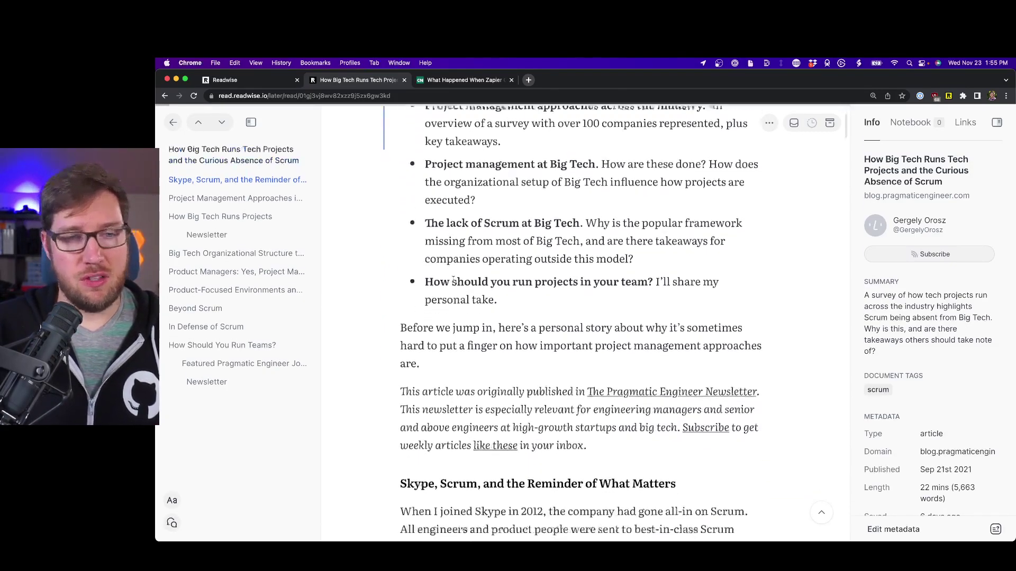
scroll(422, 390, "down", 6)
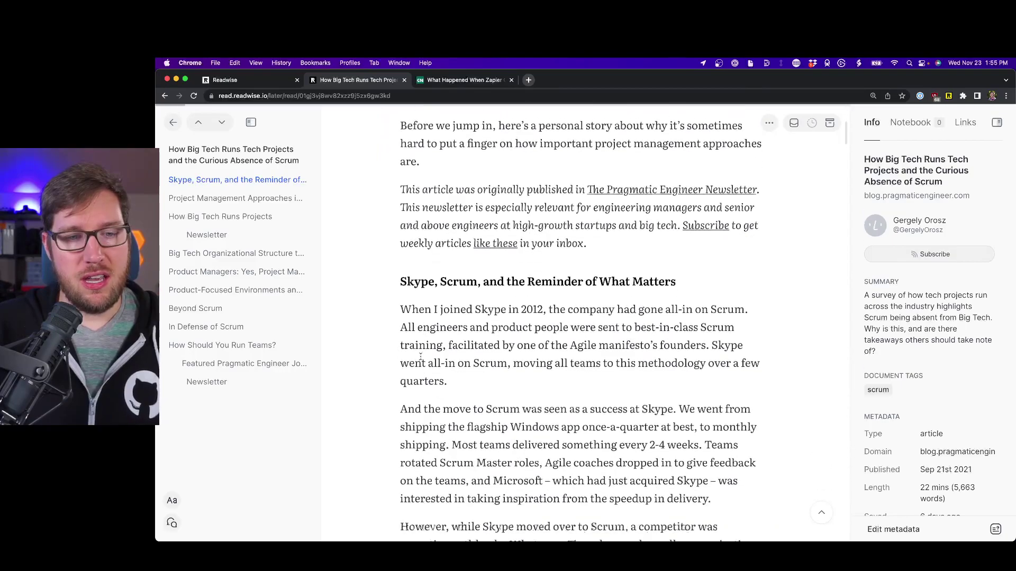
Highlight the Skype 2012 paragraph and add the note 'I'm just testing this'
left_click_drag(401, 309, 461, 385)
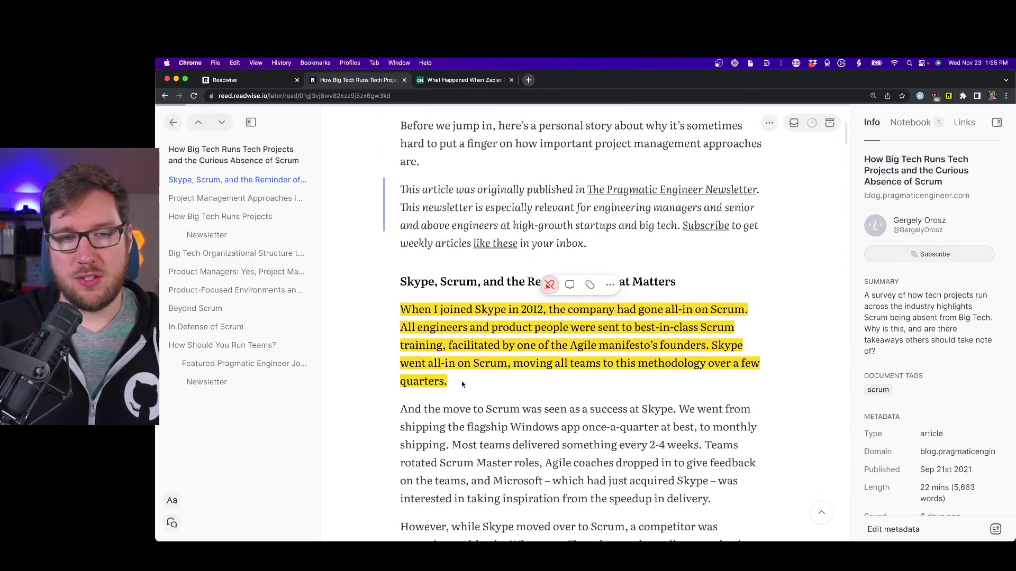
left_click(570, 285)
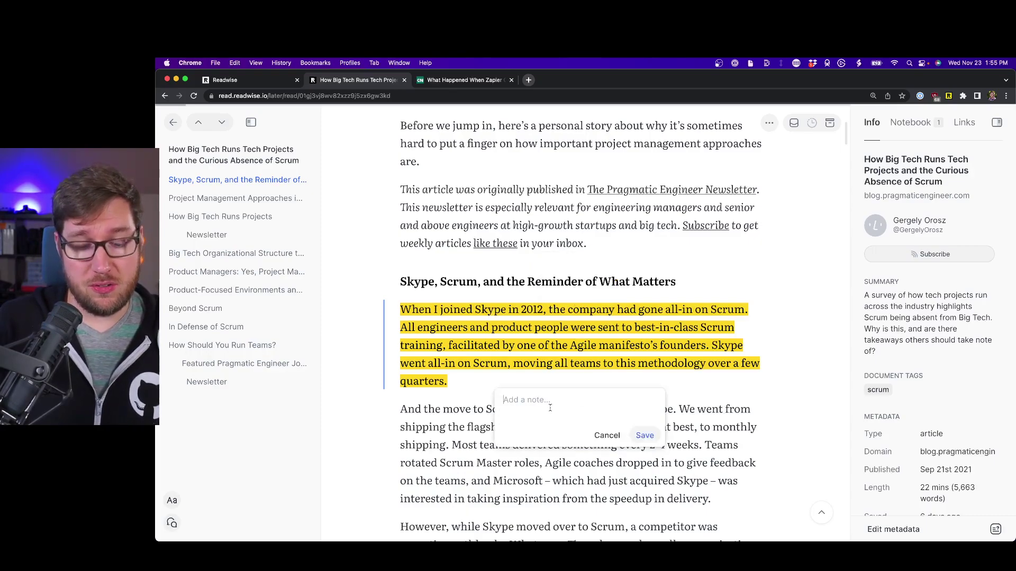
type("I'm just test")
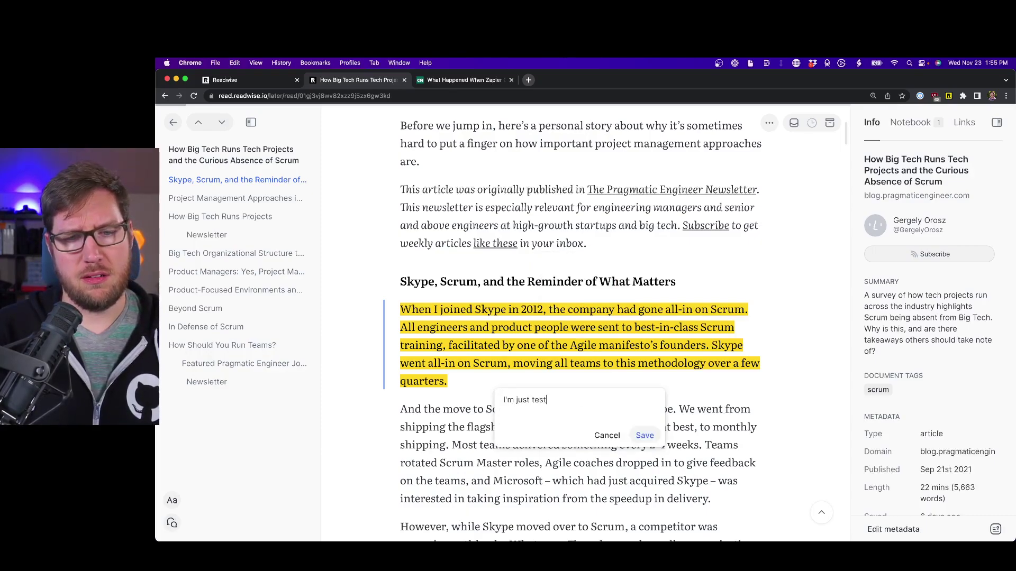
type("ing this out.")
key("Return")
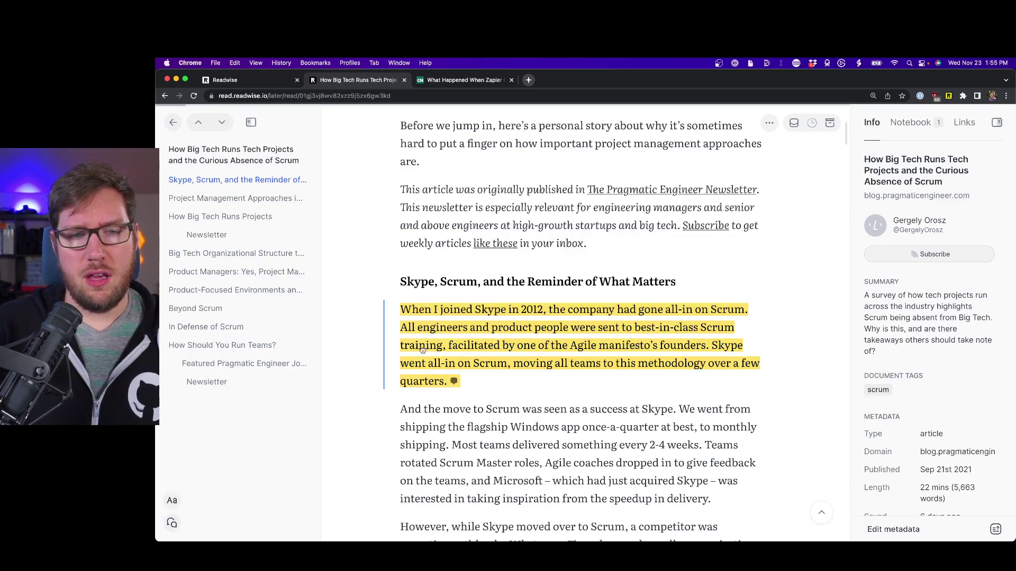
Tag the Skype highlight with the tag matching 'fa', then delete the highlight
mouse_move(544, 316)
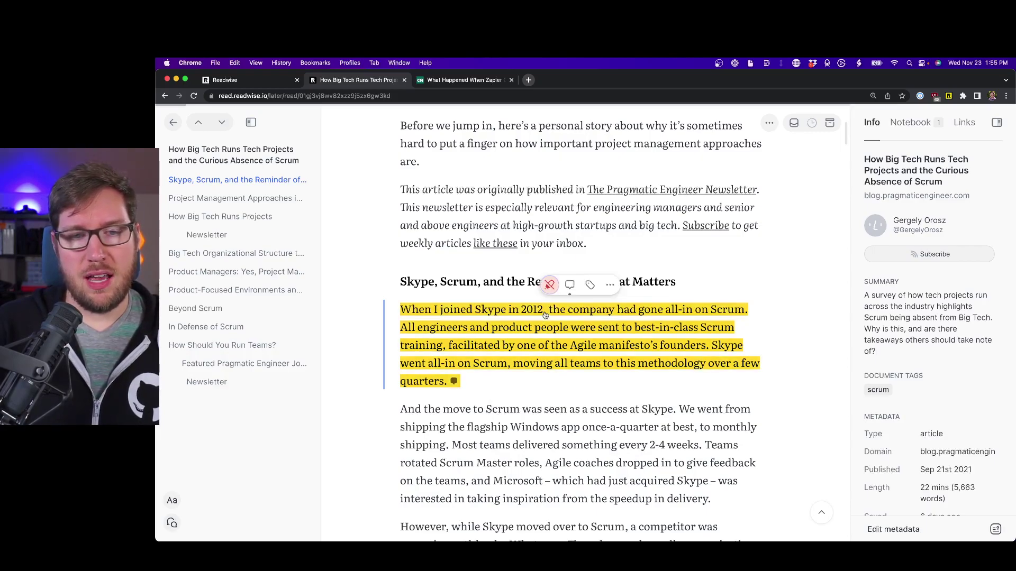
left_click(591, 286)
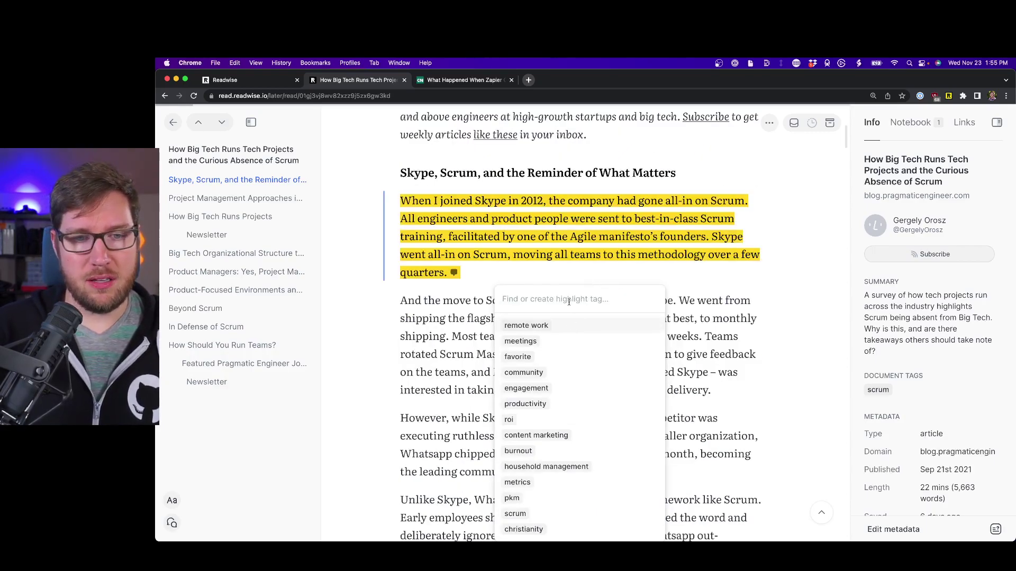
type("fa\\")
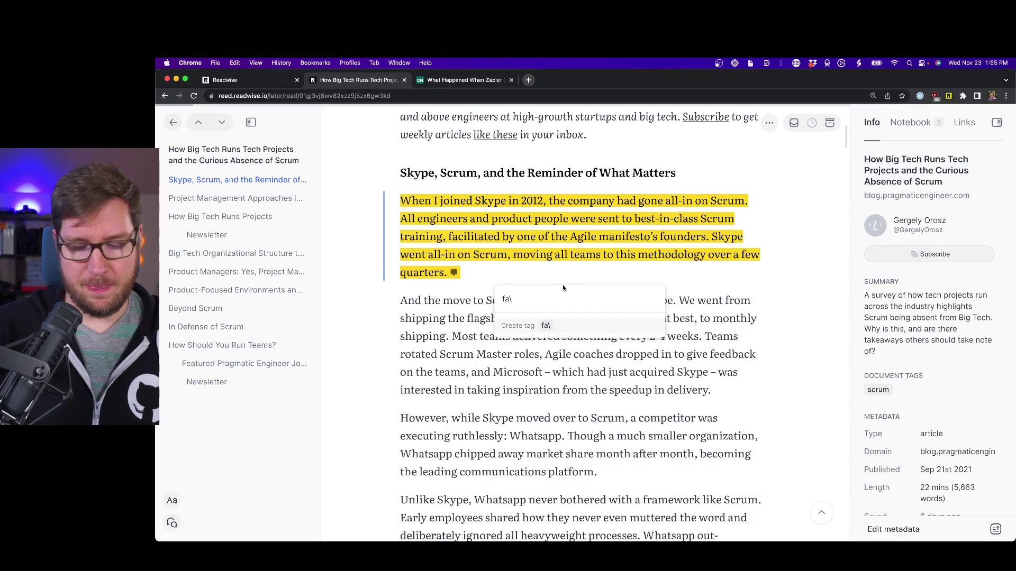
key("BackSpace")
key("Return")
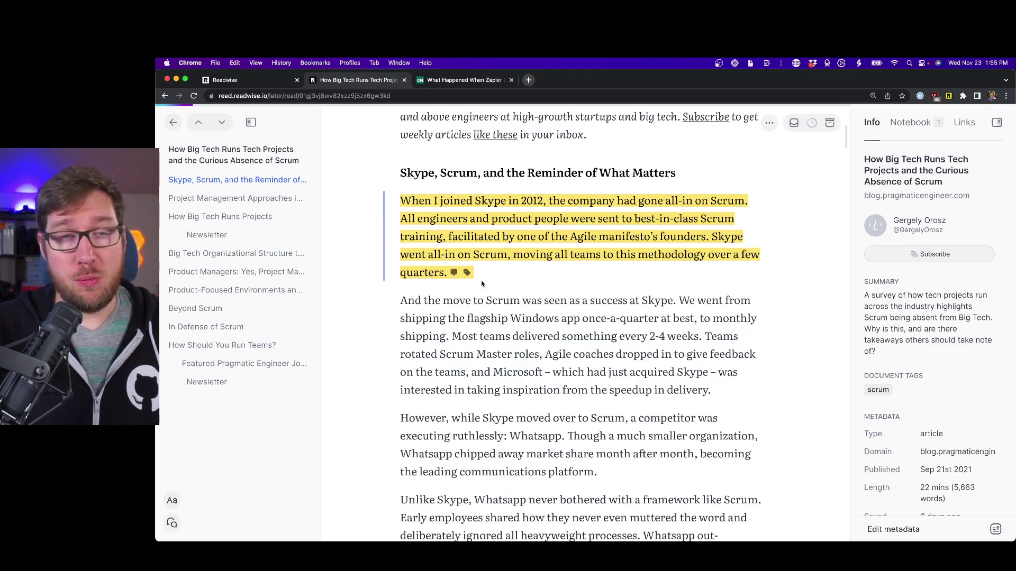
left_click(520, 226)
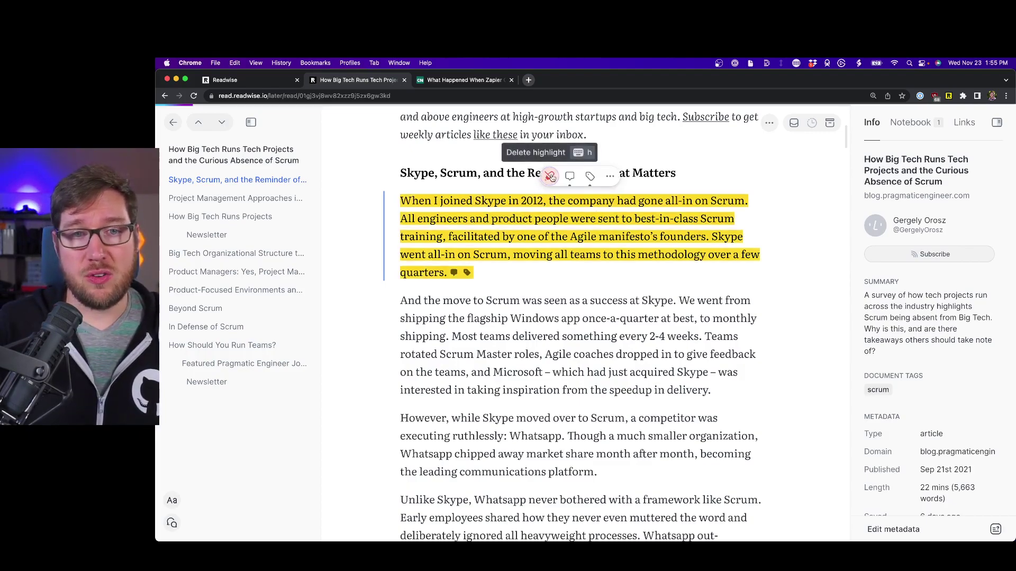
left_click(550, 177)
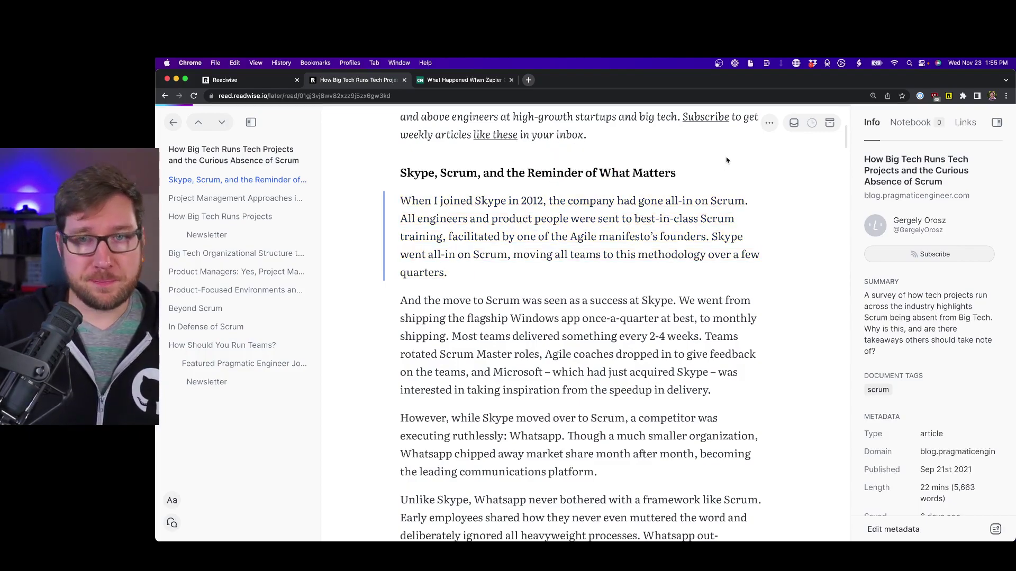
Subscribe to The Pragmatic Engineer from the Info panel, then show the Notebook's empty document note
scroll(725, 160, "up", 10)
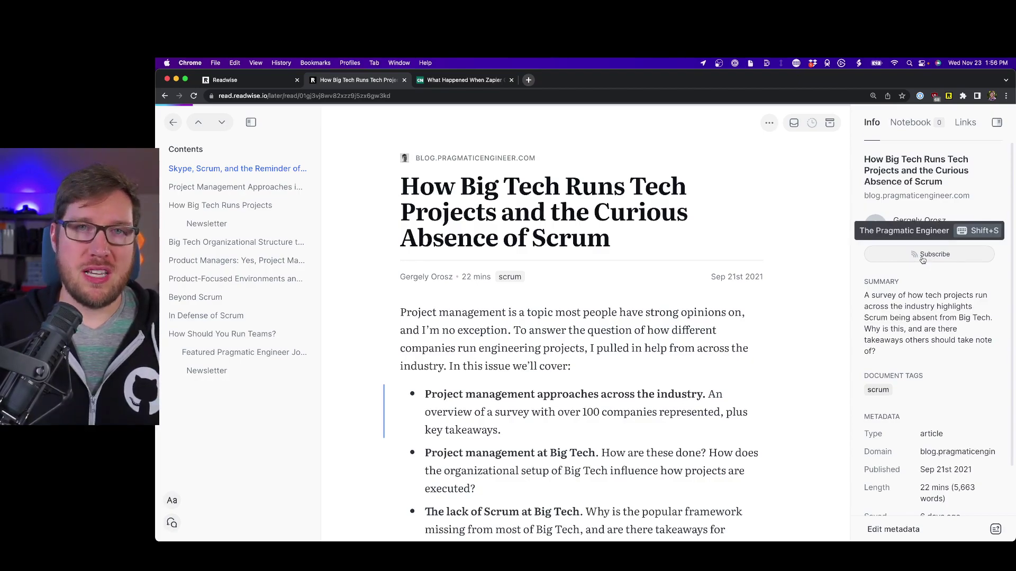
left_click(922, 256)
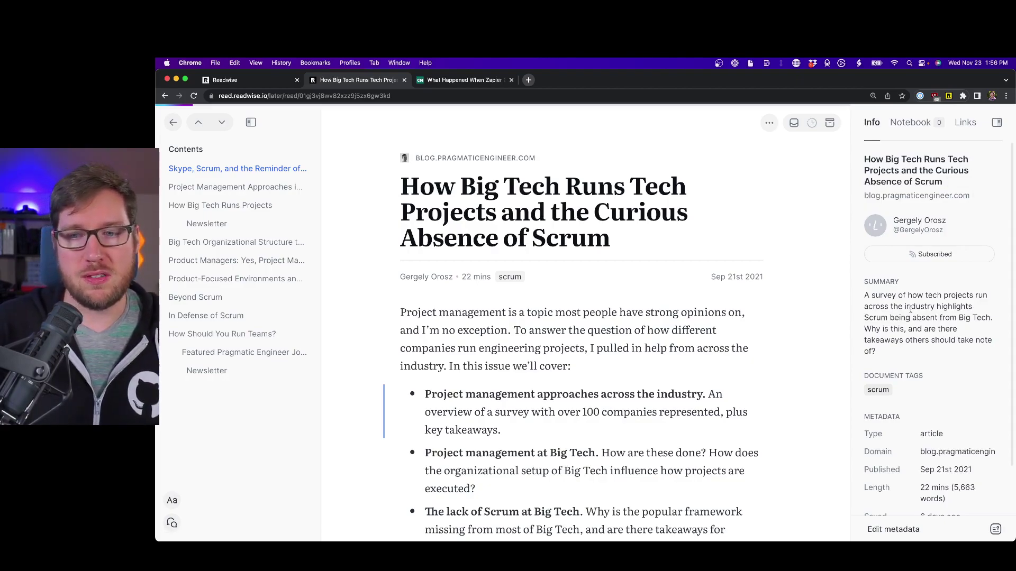
scroll(911, 310, "down", 2)
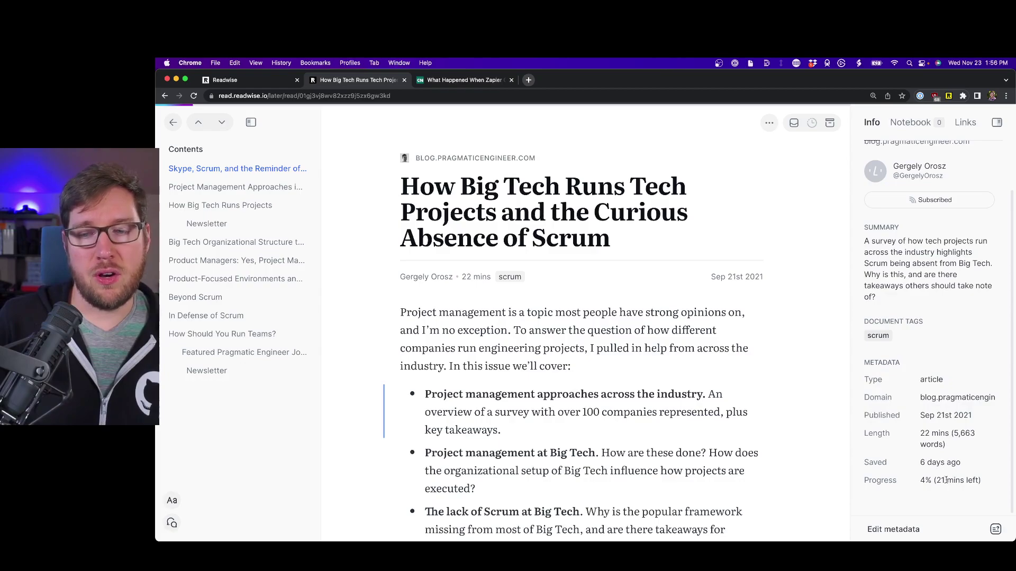
scroll(923, 158, "up", 2)
left_click(919, 127)
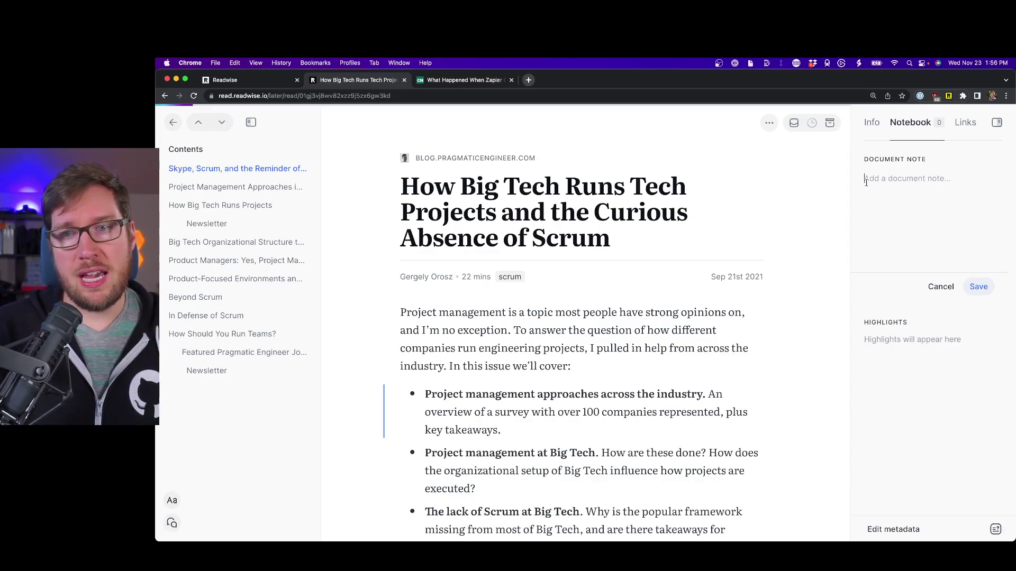
Save the document note 'This was recommended to me by …', naming the recommender
type("This was reco")
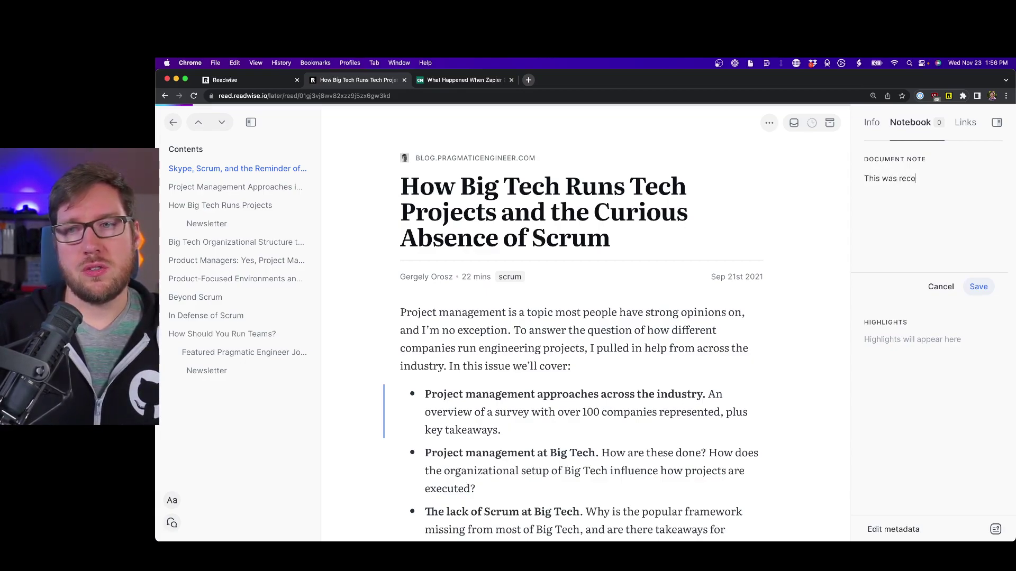
type("mmended to me by ")
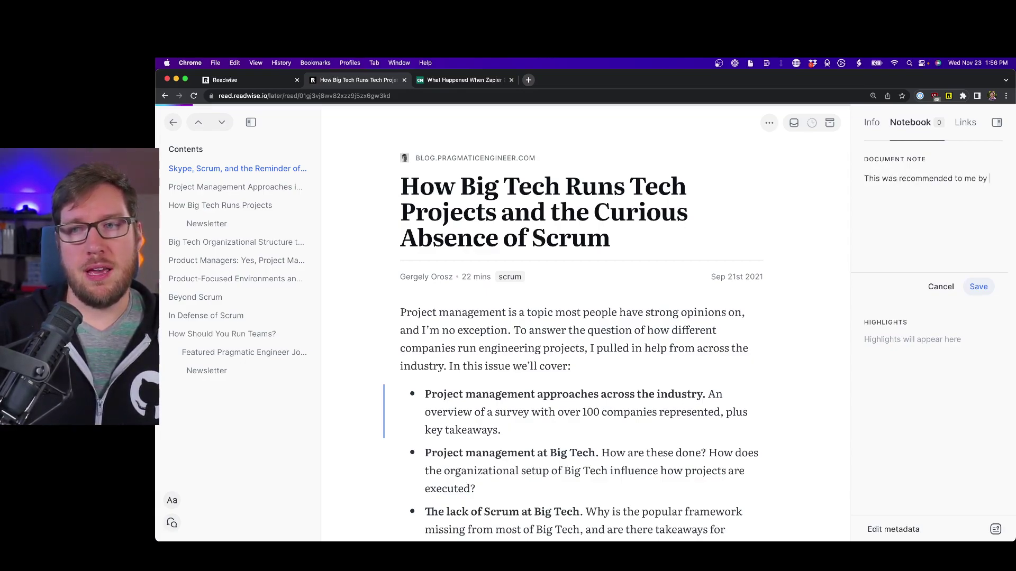
type("Clement.")
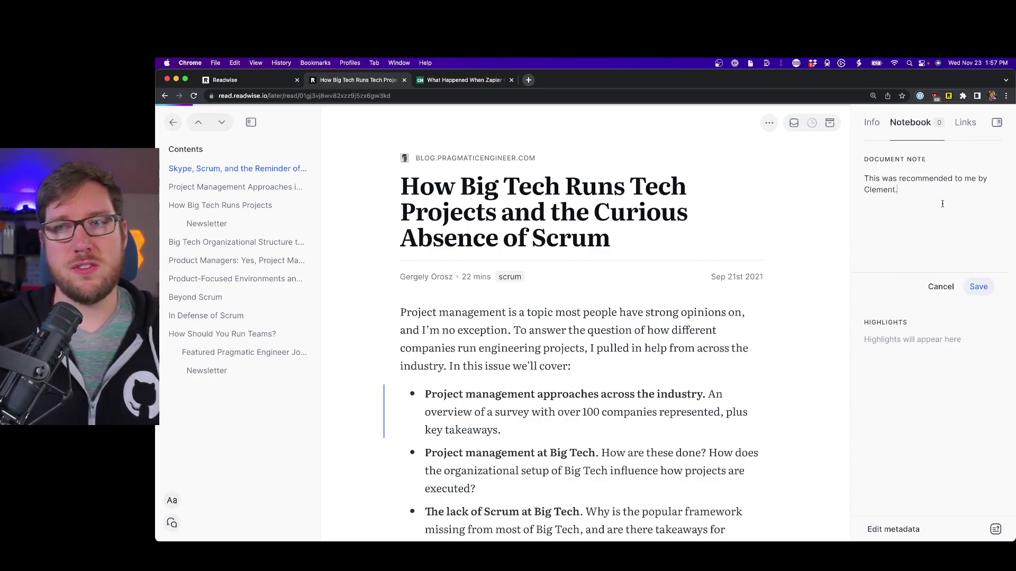
left_click(978, 286)
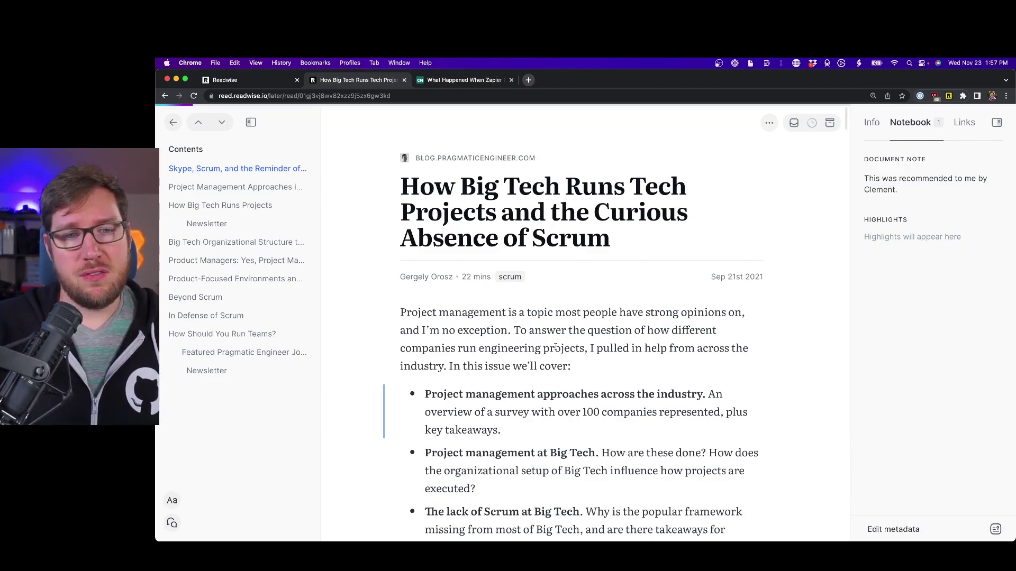
Save the linked 'Engineers lead' article on how software engineers lead projects to the Reader inbox
scroll(555, 346, "down", 10)
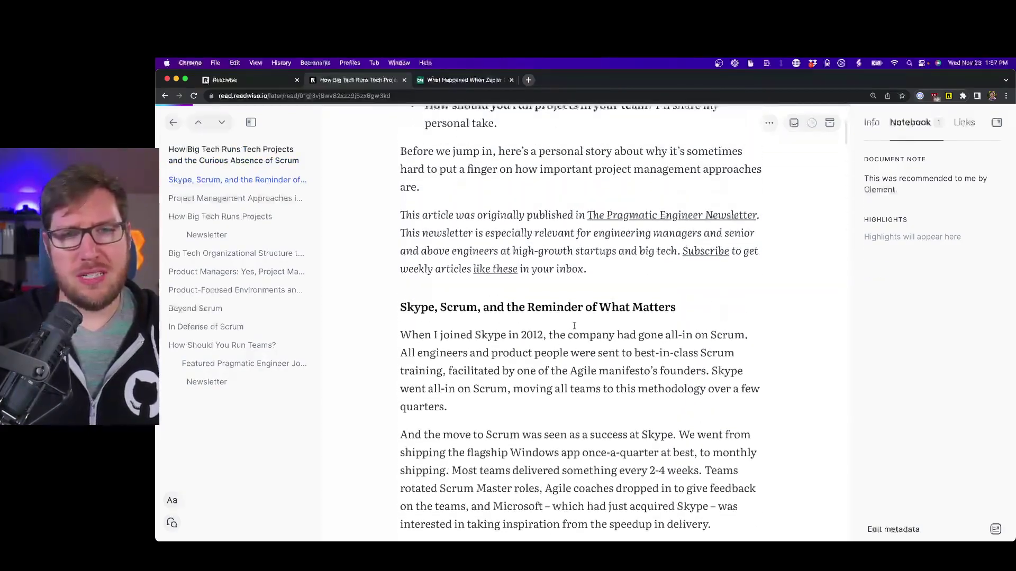
scroll(593, 313, "down", 15)
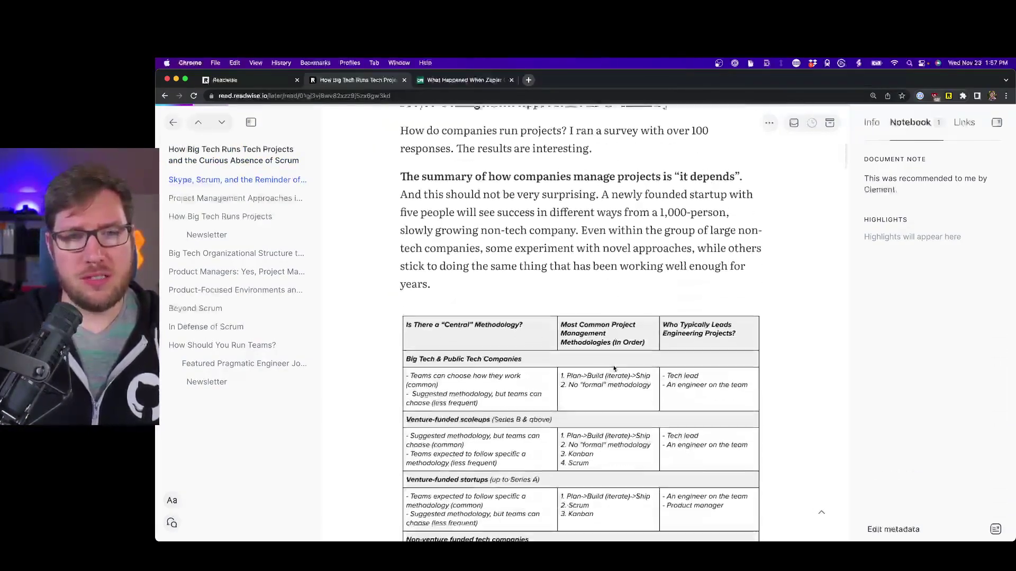
scroll(614, 369, "down", 15)
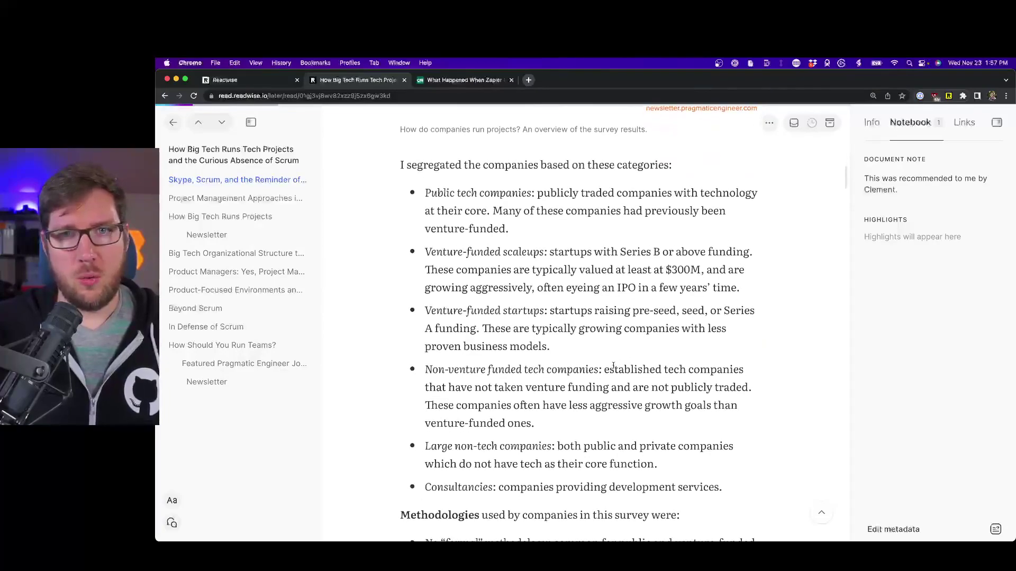
scroll(613, 366, "down", 15)
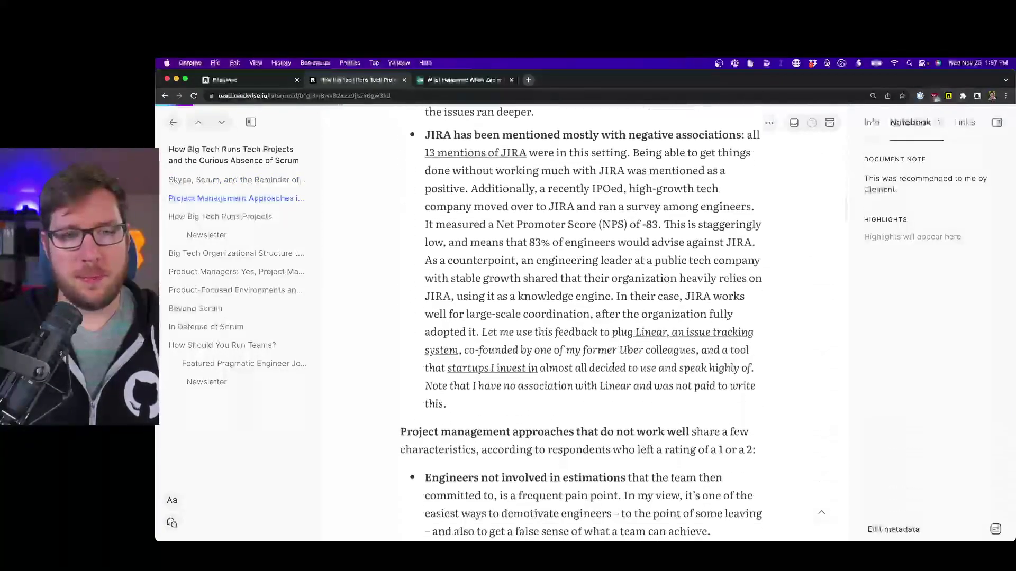
scroll(613, 365, "down", 15)
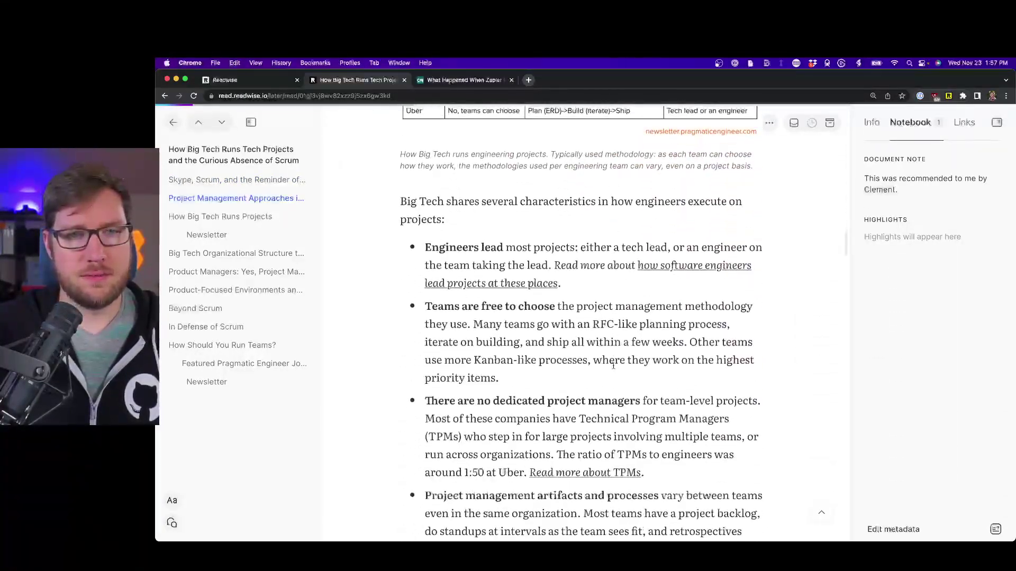
scroll(613, 365, "down", 5)
scroll(634, 291, "up", 3)
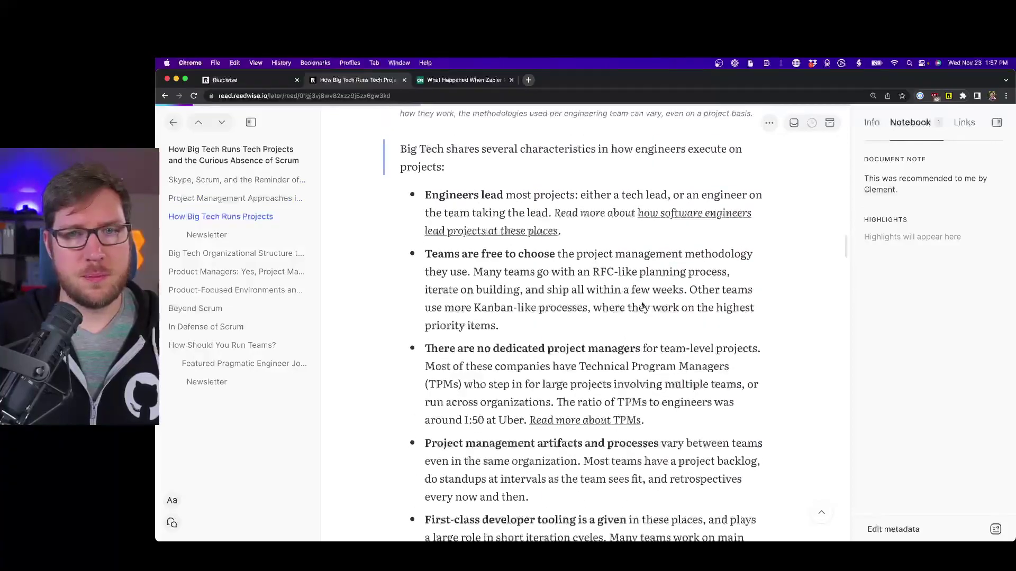
left_click(659, 216)
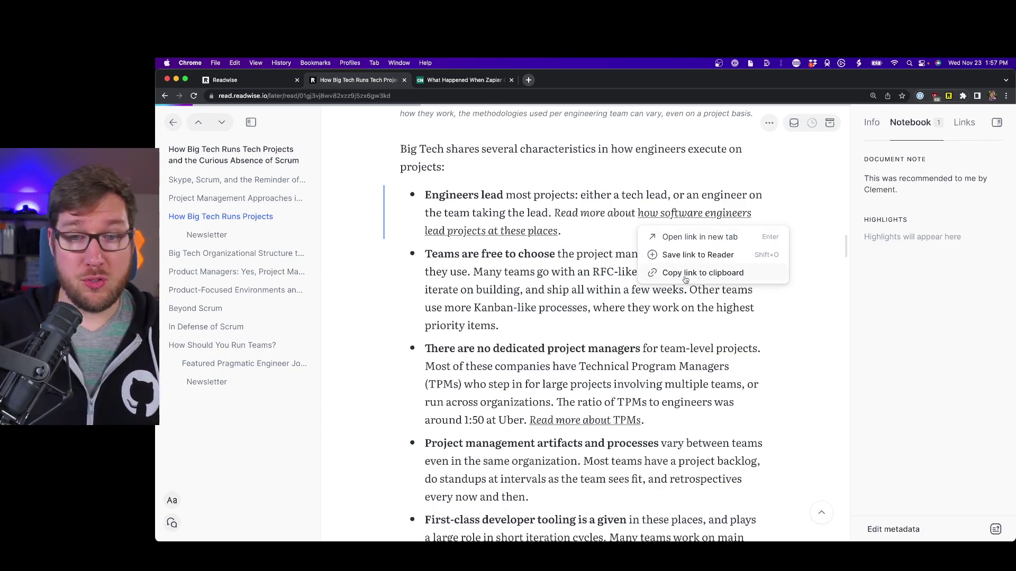
left_click(678, 256)
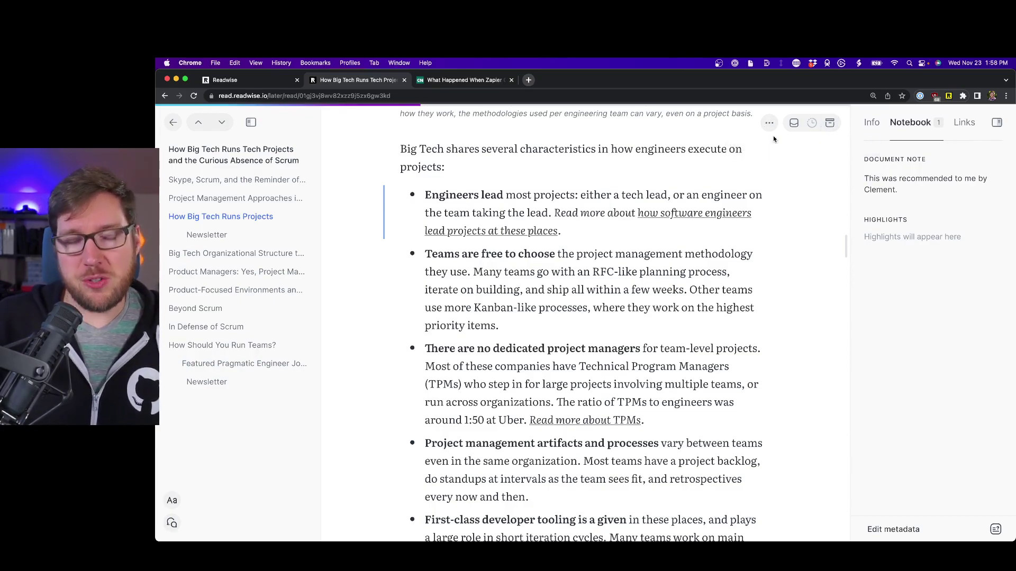
Return from the Scrum article to the Library and browse the Archive's 943 documents
scroll(751, 178, "up", 5)
scroll(751, 177, "up", 15)
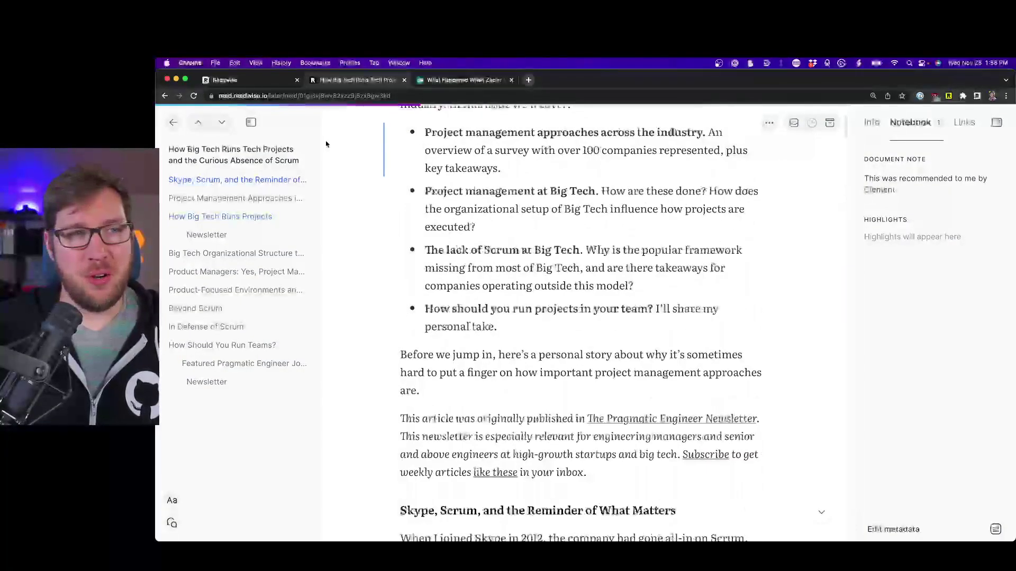
left_click(173, 122)
left_click(361, 123)
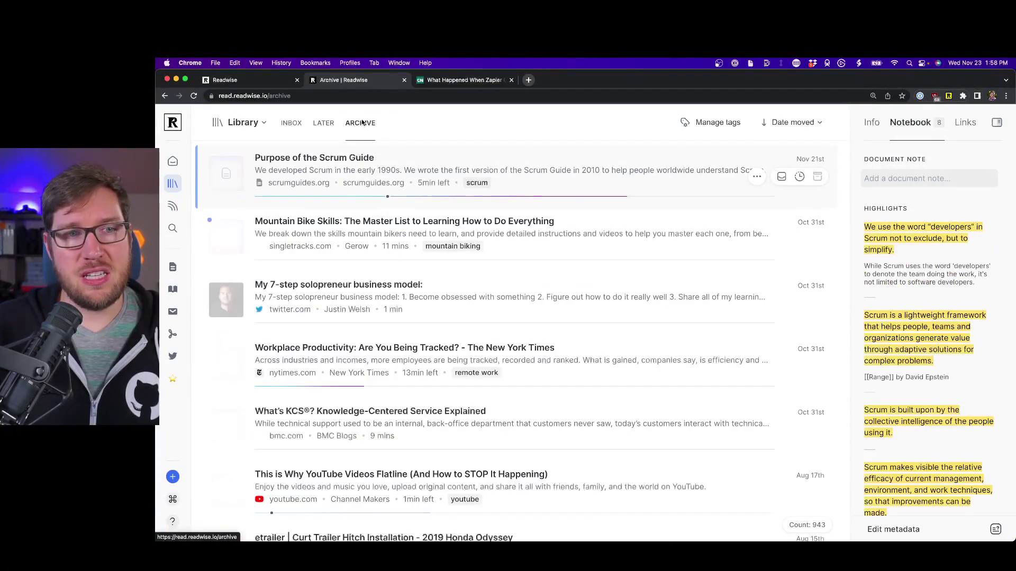
scroll(434, 206, "down", 20)
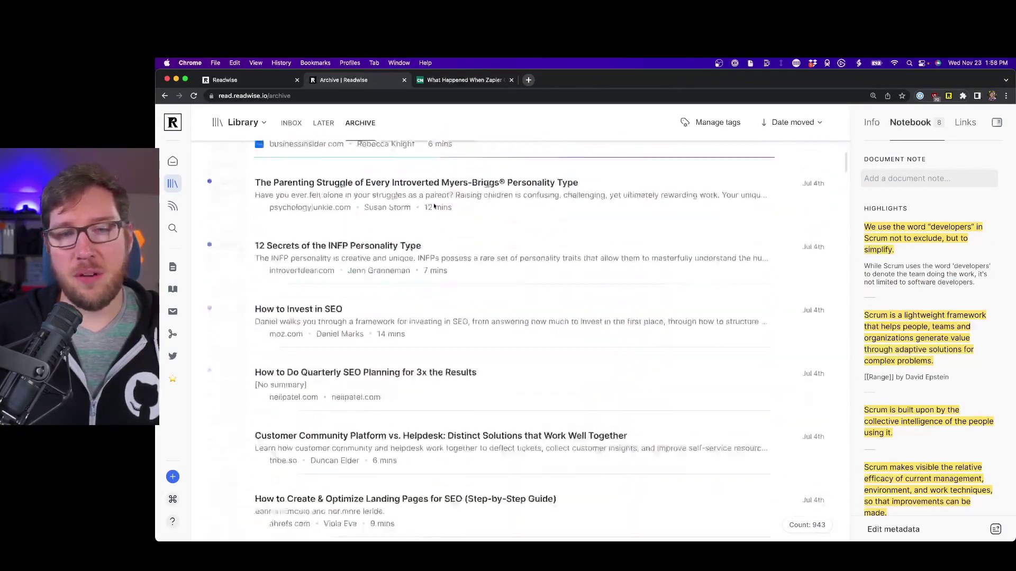
scroll(435, 206, "up", 10)
scroll(434, 206, "up", 20)
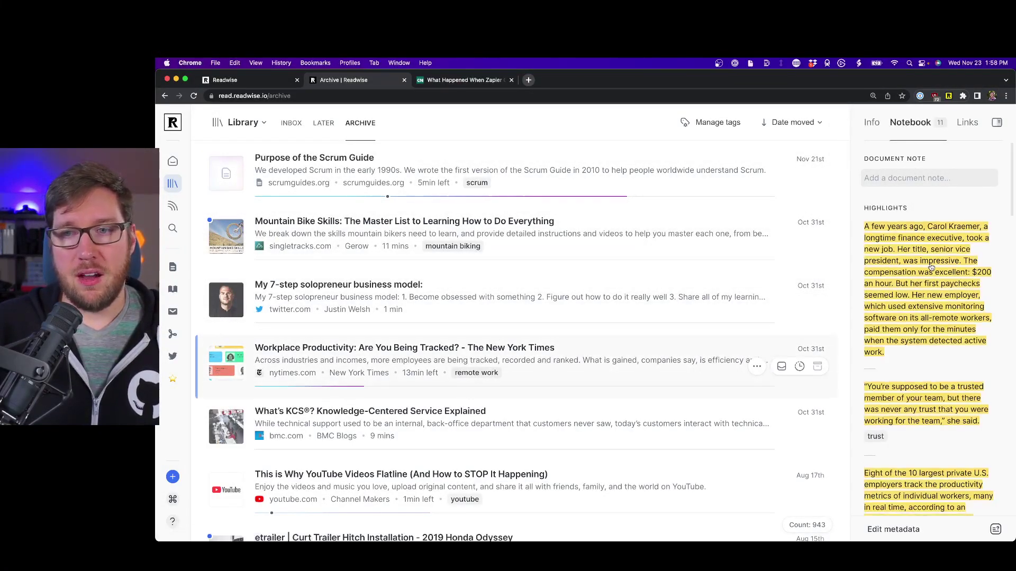
scroll(931, 268, "down", 2)
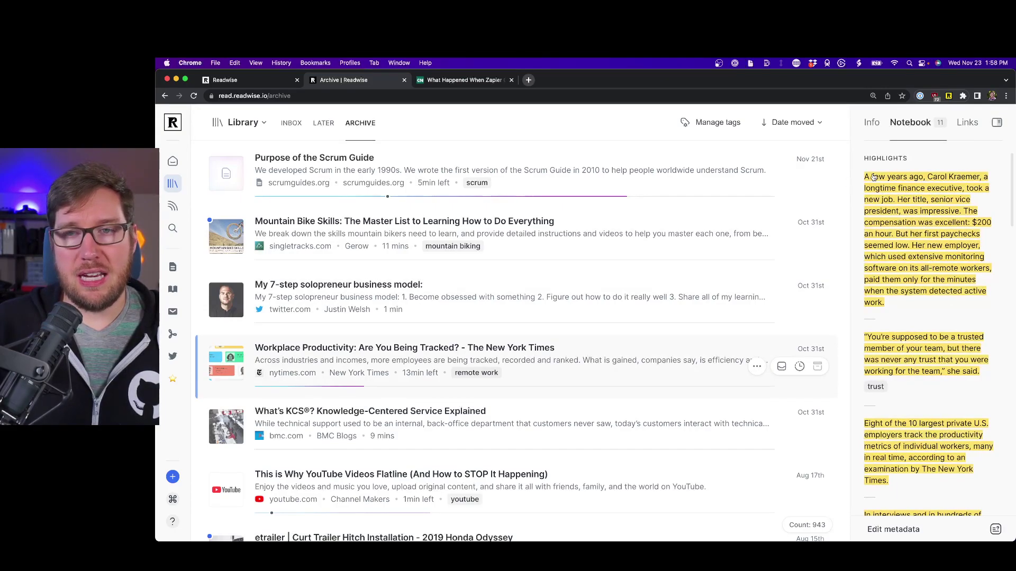